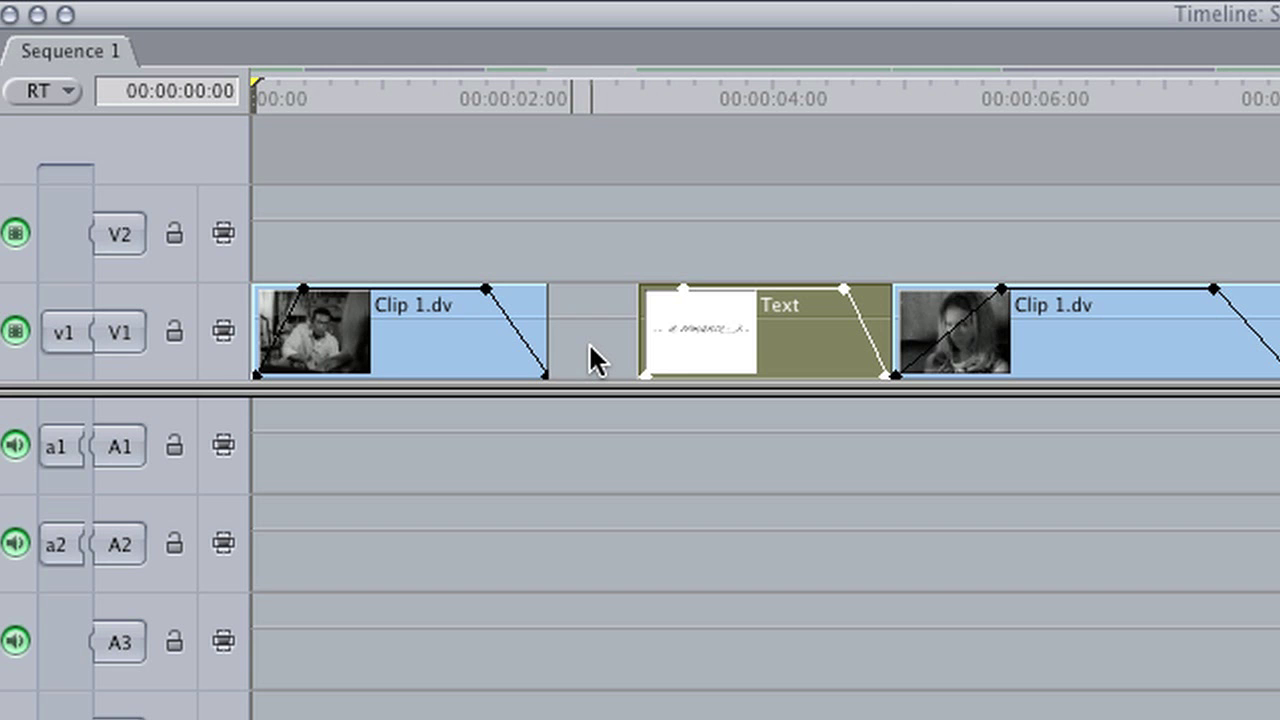
Play the sequence, drag the Text title and second clip left, then undo that move.
{"action": "key", "text": "space"}
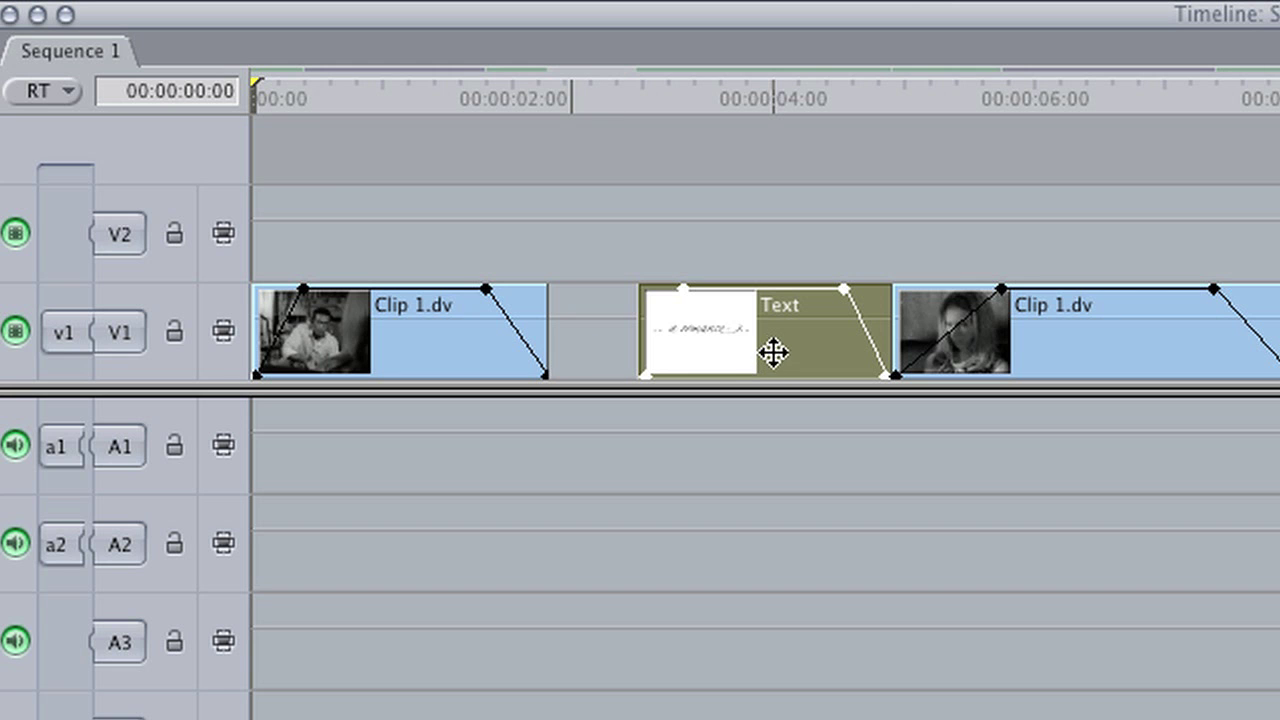
{"action": "mouse_move", "coordinate": [771, 250]}
{"action": "left_mouse_down"}
{"action": "mouse_move", "coordinate": [1006, 389]}
{"action": "mouse_move", "coordinate": [1270, 484]}
{"action": "mouse_move", "coordinate": [1230, 460]}
{"action": "left_mouse_up"}
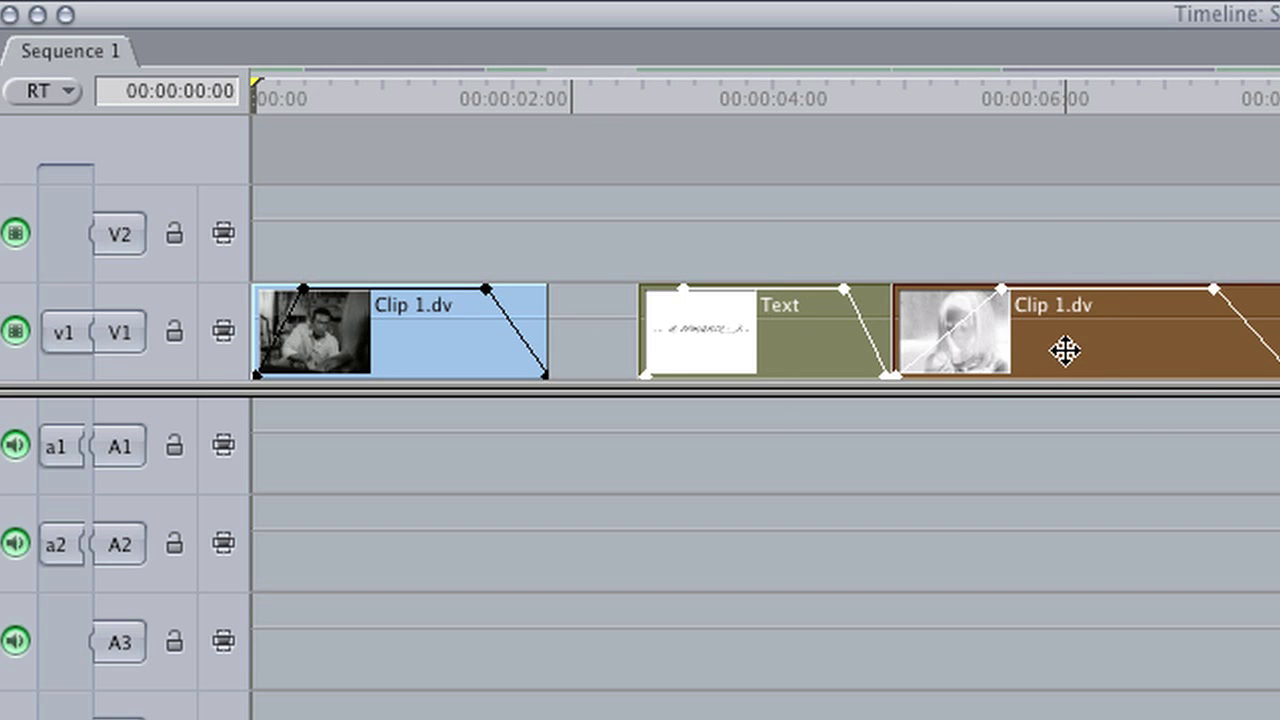
{"action": "left_click_drag", "start_coordinate": [1063, 349], "coordinate": [988, 352]}
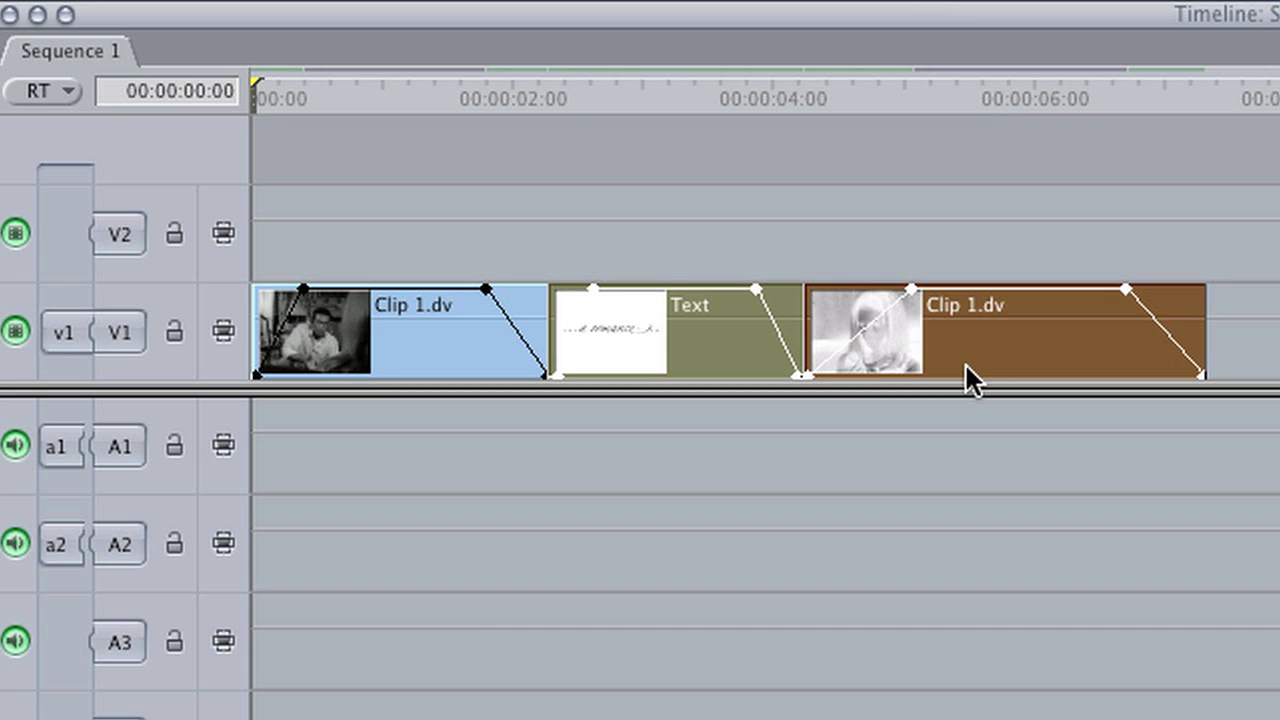
{"action": "key", "text": "super+z"}
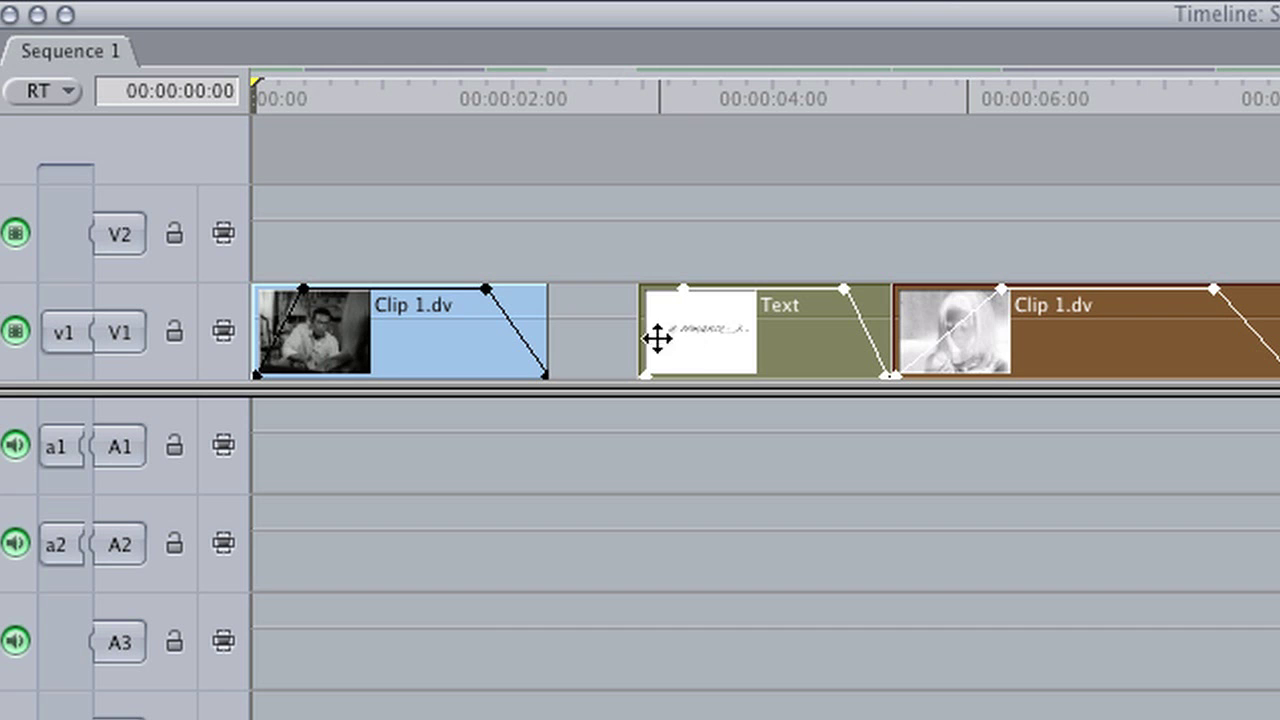
Close the empty gap after the first Clip 1.dv using Close Gap.
{"action": "left_click", "coordinate": [610, 334]}
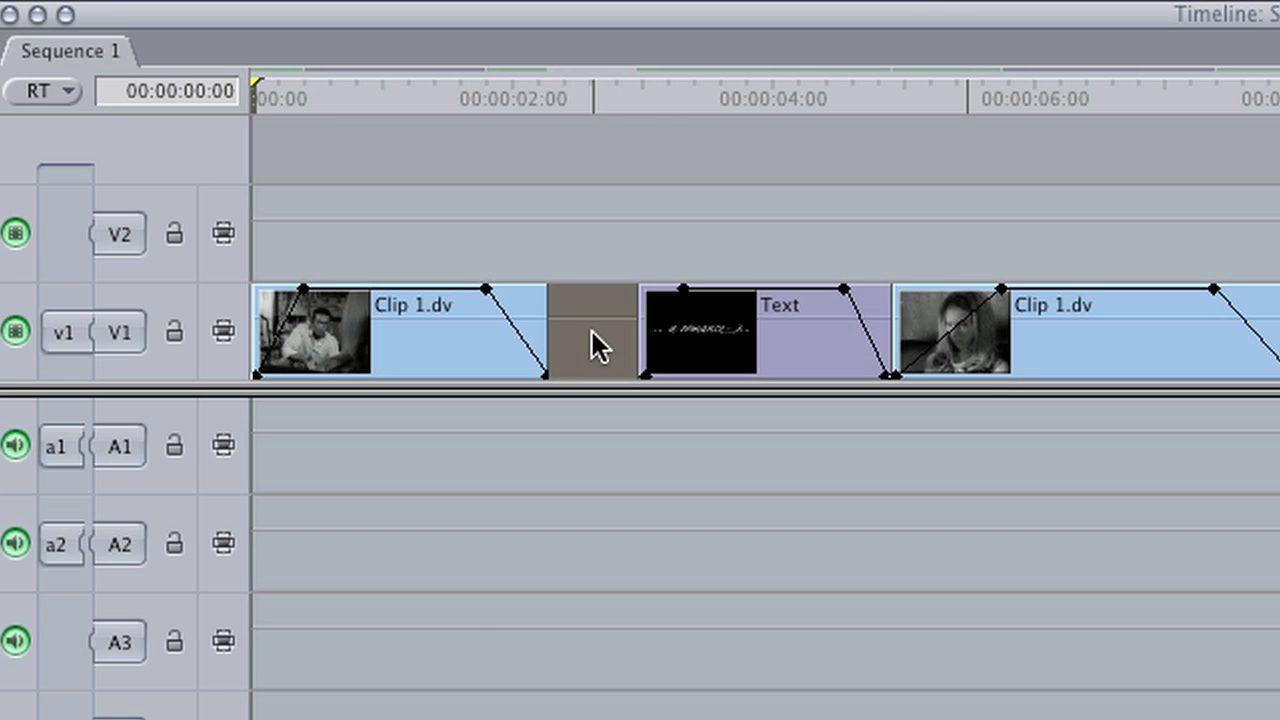
{"action": "right_click", "coordinate": [592, 345]}
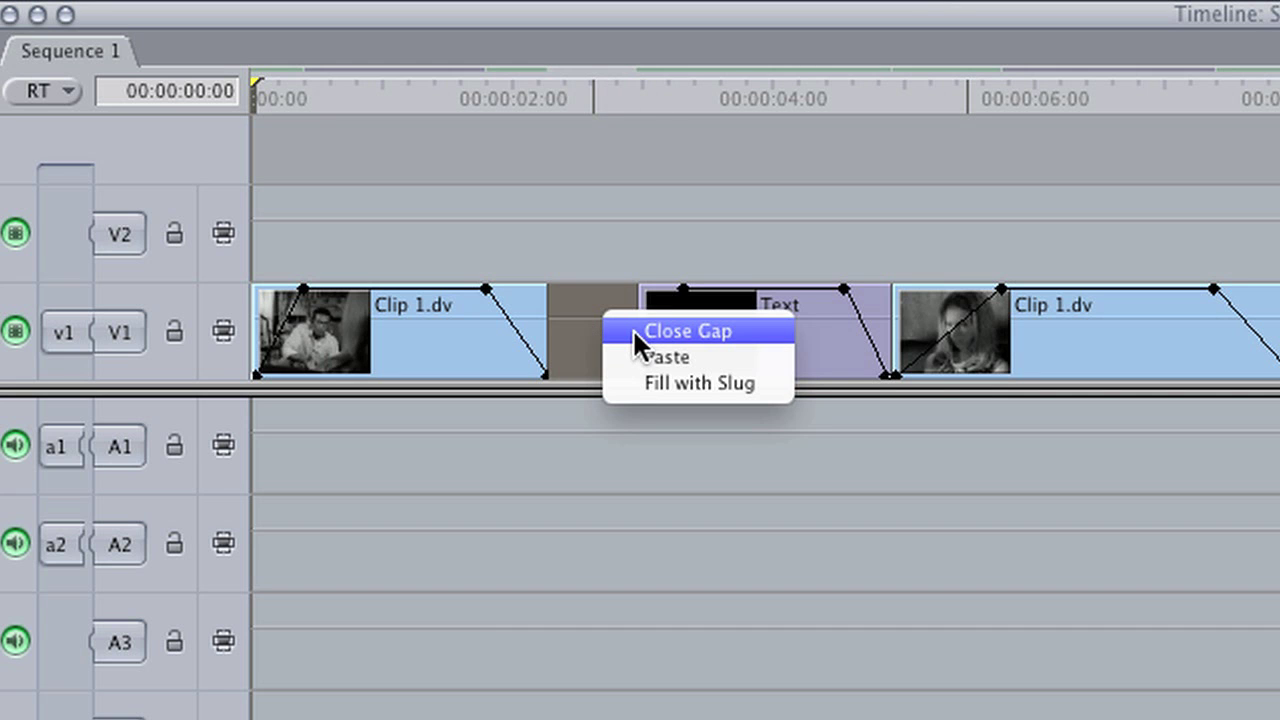
{"action": "left_click", "coordinate": [634, 328]}
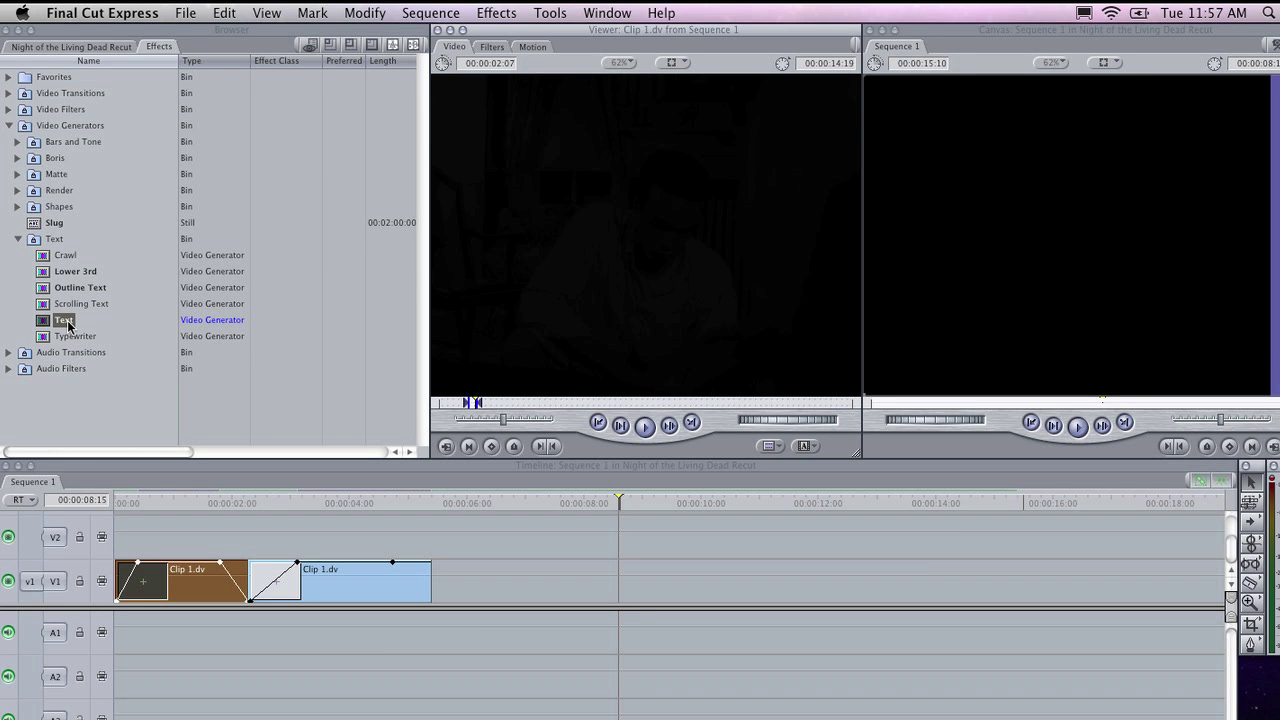
Load the Video Generators Text generator into the Viewer and show its Controls parameters.
{"action": "left_click", "coordinate": [68, 324]}
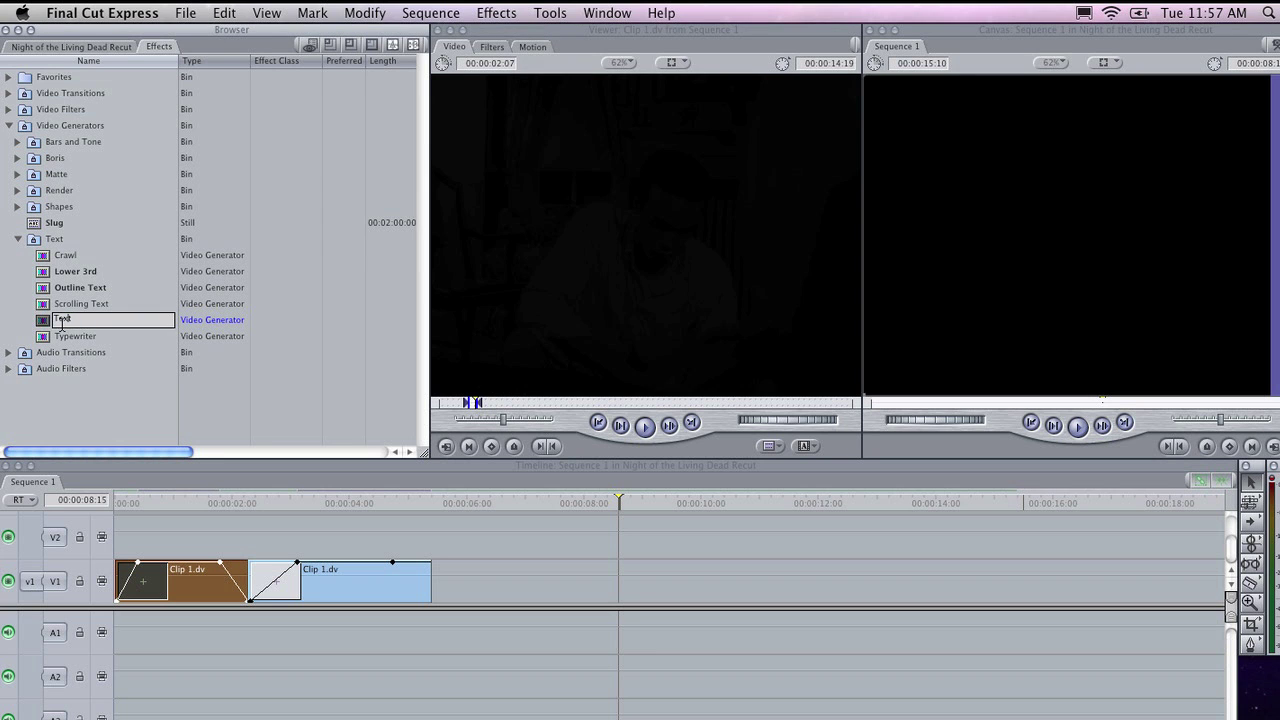
{"action": "double_click", "coordinate": [48, 326]}
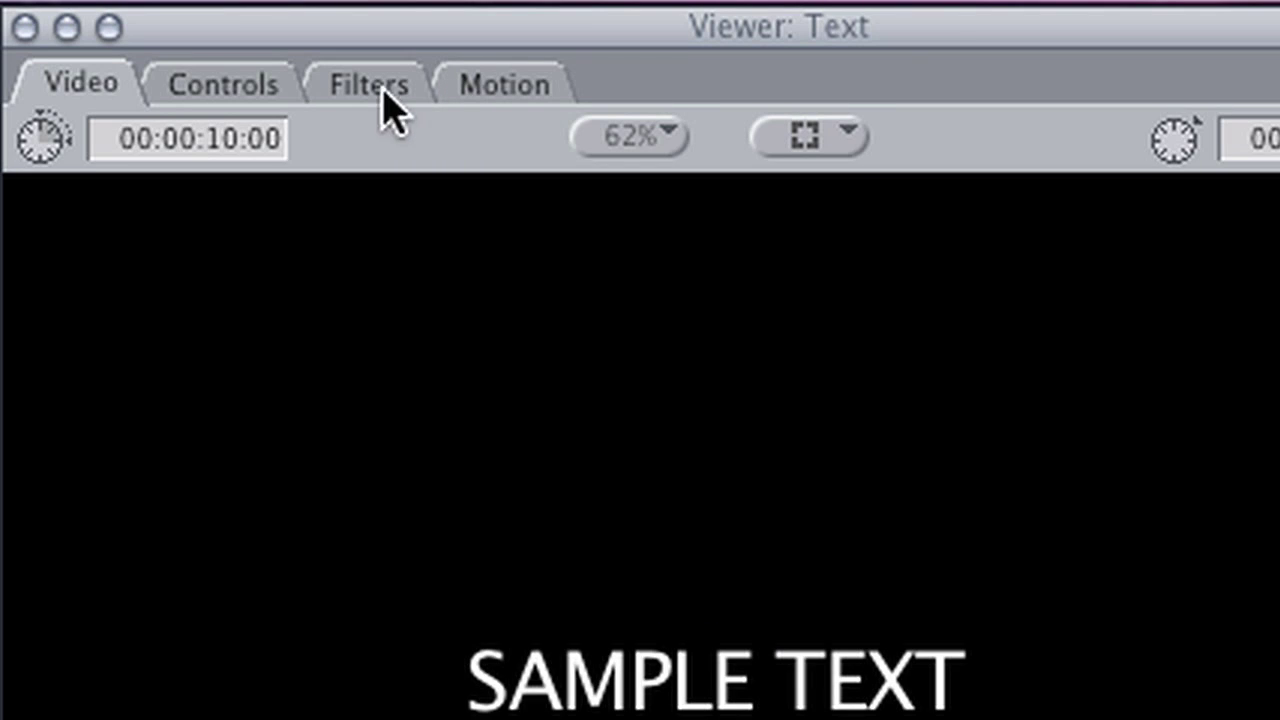
{"action": "left_click", "coordinate": [280, 89]}
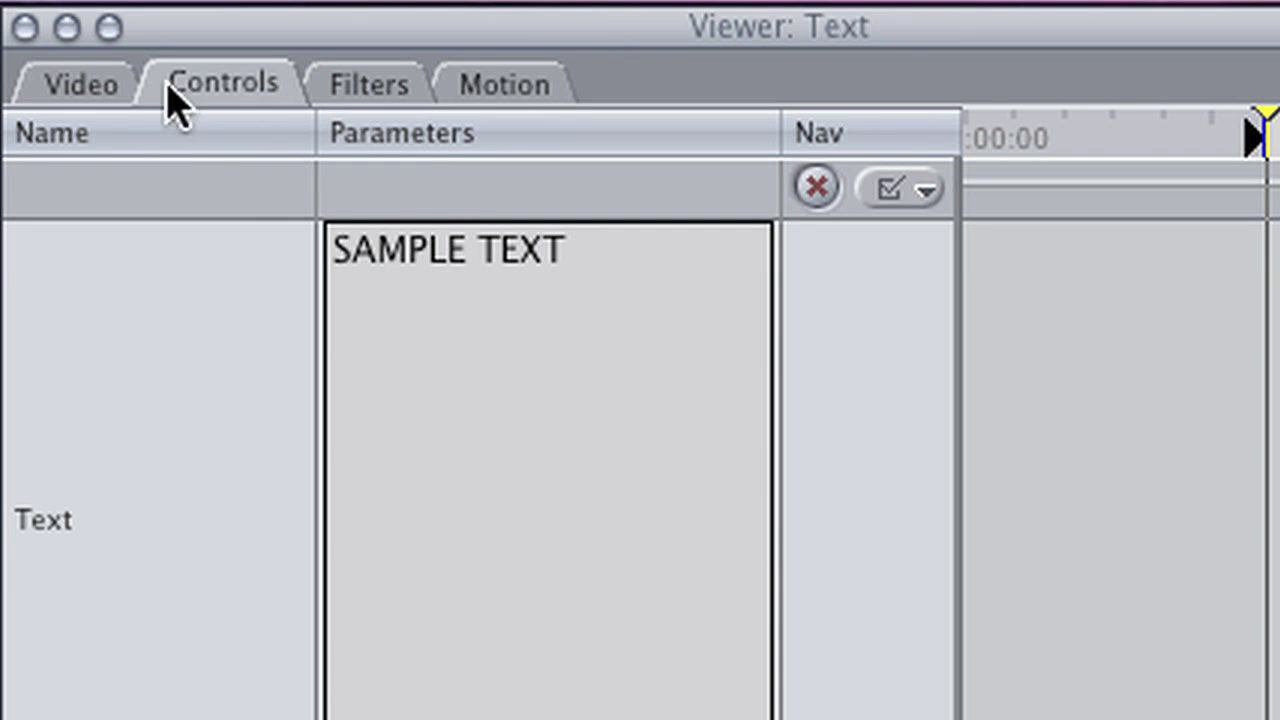
Replace the SAMPLE TEXT placeholder with '...a romance' and set the font to Zapfino.
{"action": "triple_click", "coordinate": [634, 270]}
{"action": "double_click", "coordinate": [634, 270]}
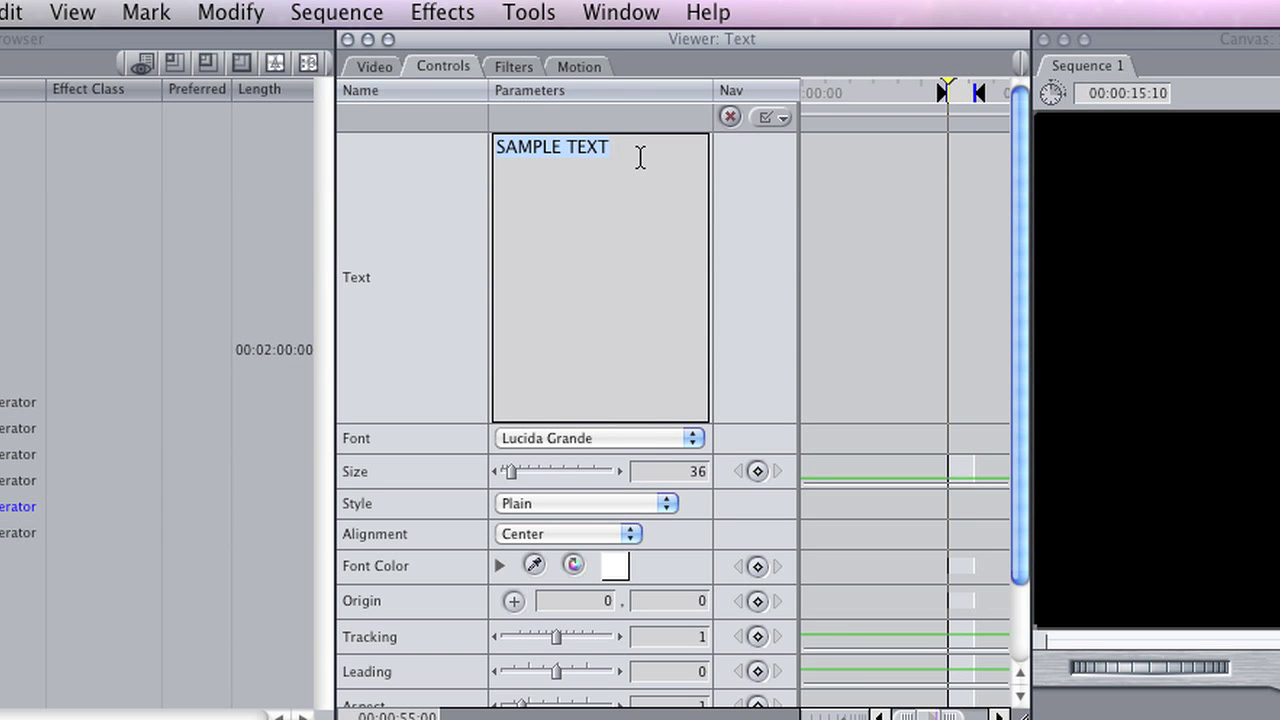
{"action": "key", "text": "BackSpace"}
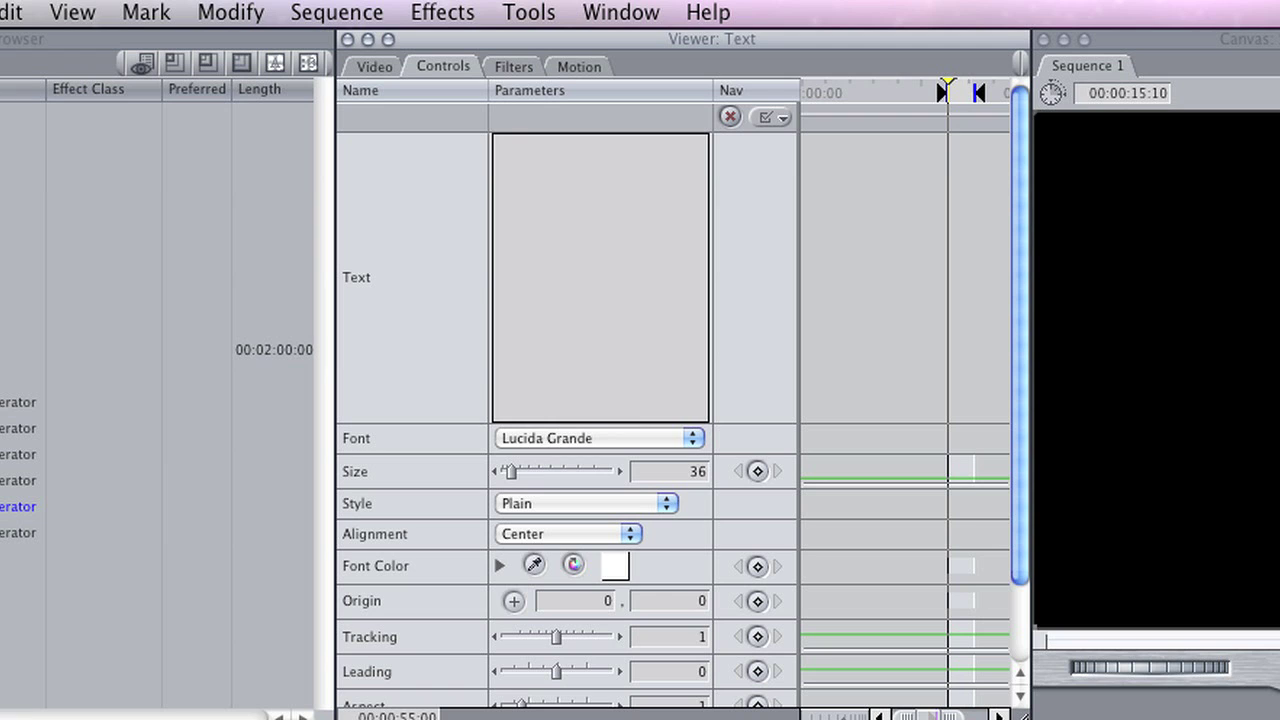
{"action": "type", "text": "...a romance..."}
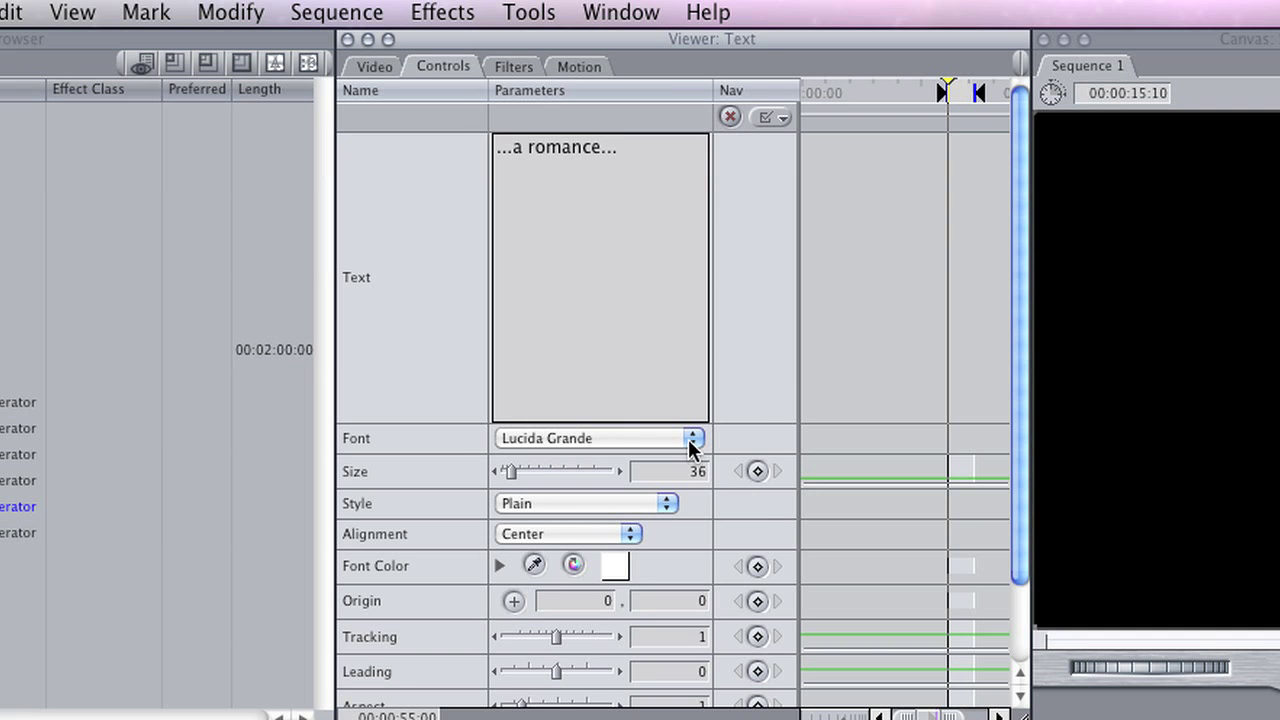
{"action": "left_click", "coordinate": [688, 439]}
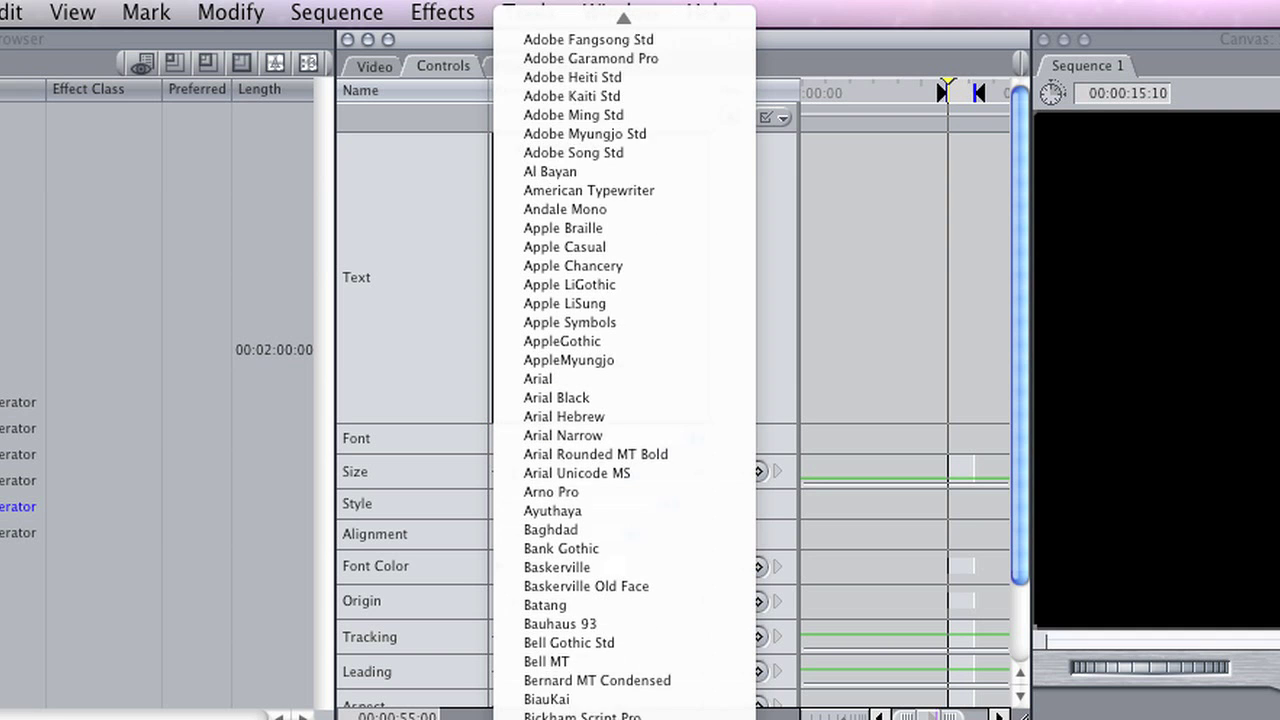
{"action": "scroll", "coordinate": [624, 370], "scroll_direction": "down", "scroll_amount": 20}
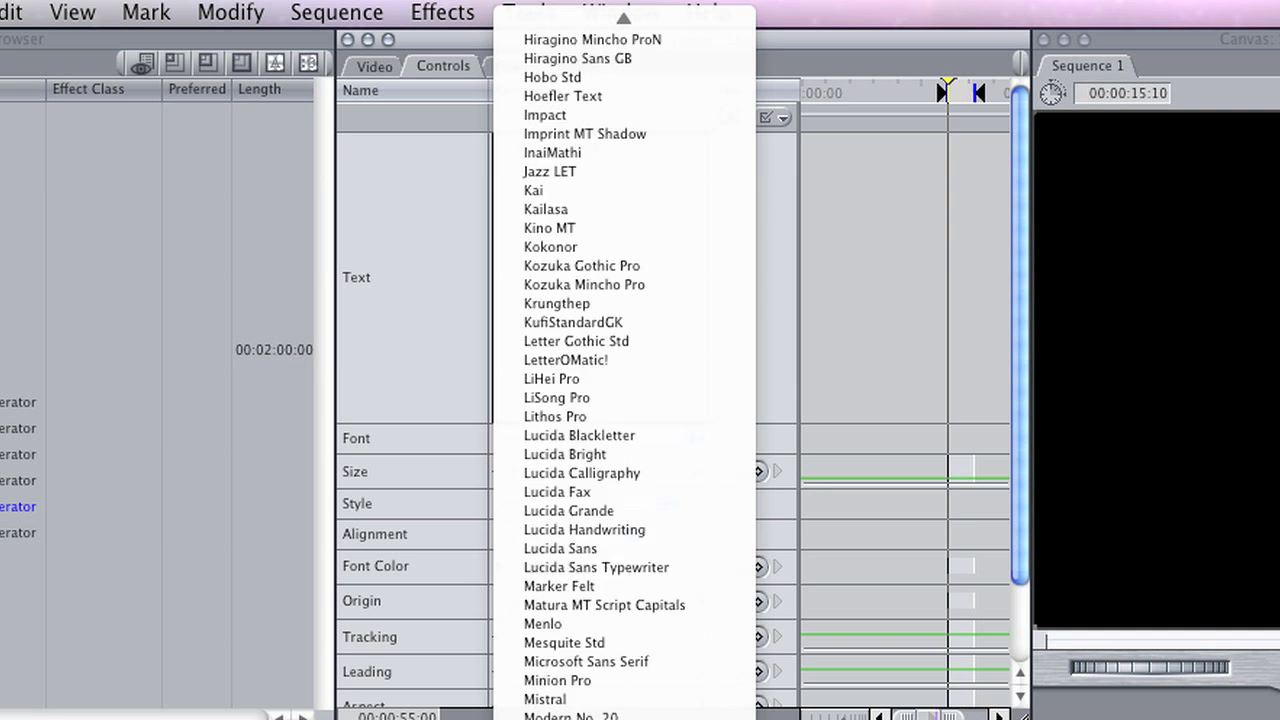
{"action": "scroll", "coordinate": [624, 370], "scroll_direction": "down", "scroll_amount": 13}
{"action": "key", "text": "Escape"}
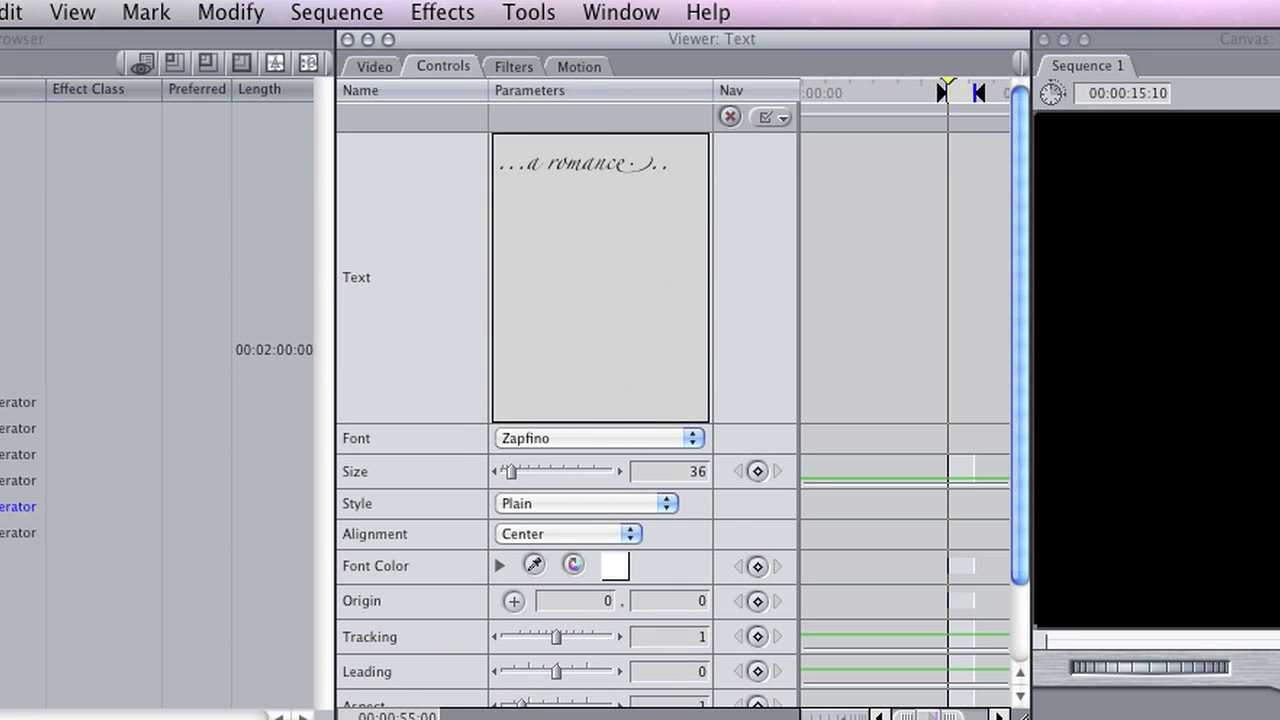
Adjust the title size, ending at 59, previewing each change in the Video tab.
{"action": "left_click", "coordinate": [376, 67]}
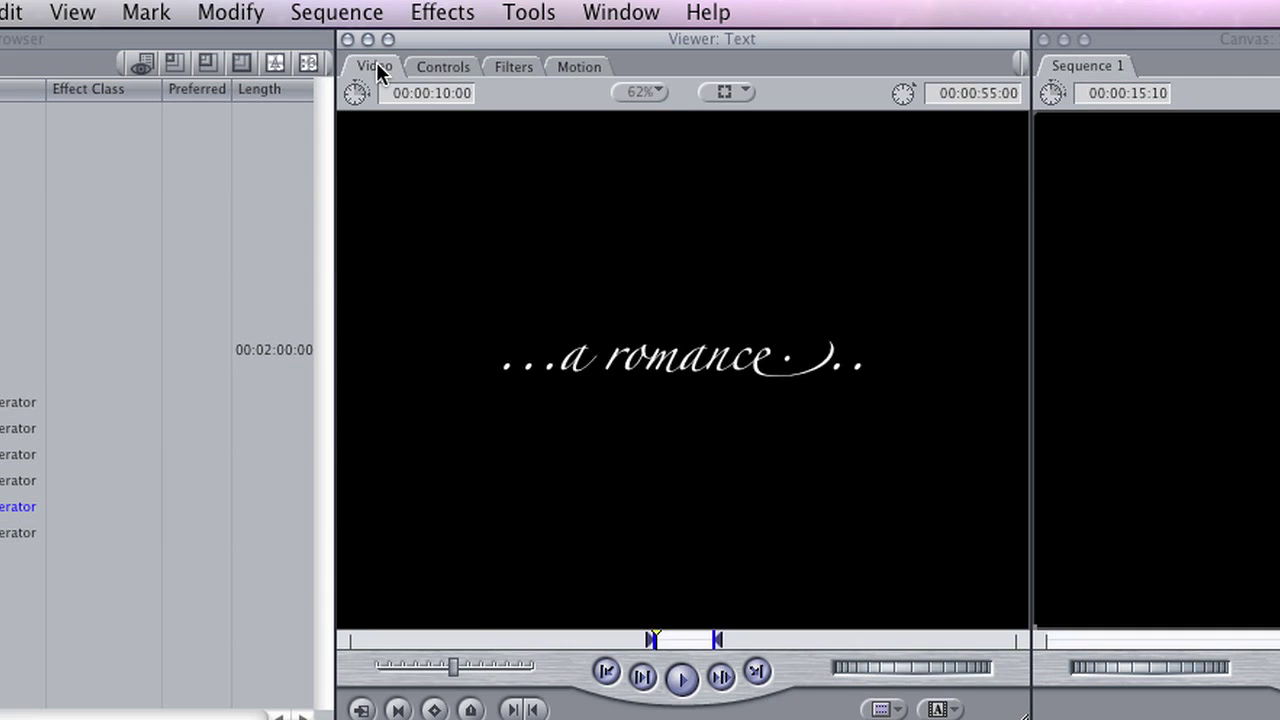
{"action": "left_click", "coordinate": [440, 67]}
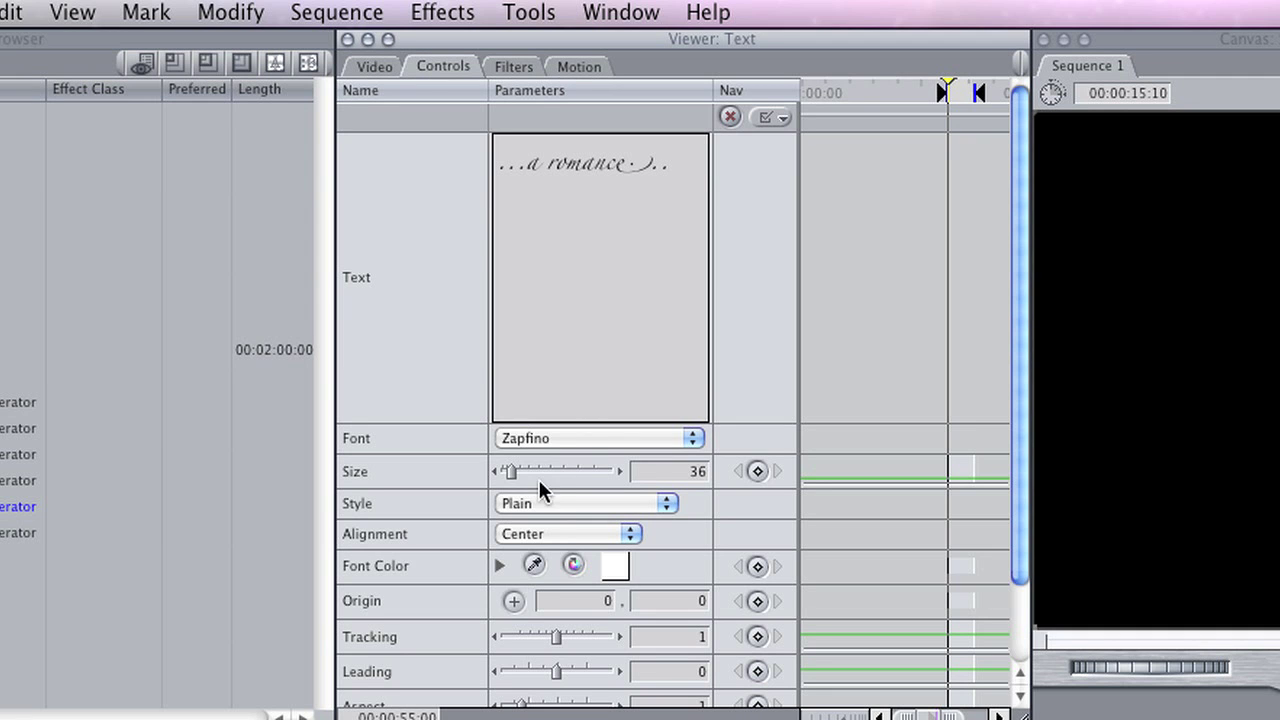
{"action": "left_click_drag", "start_coordinate": [510, 471], "coordinate": [518, 471]}
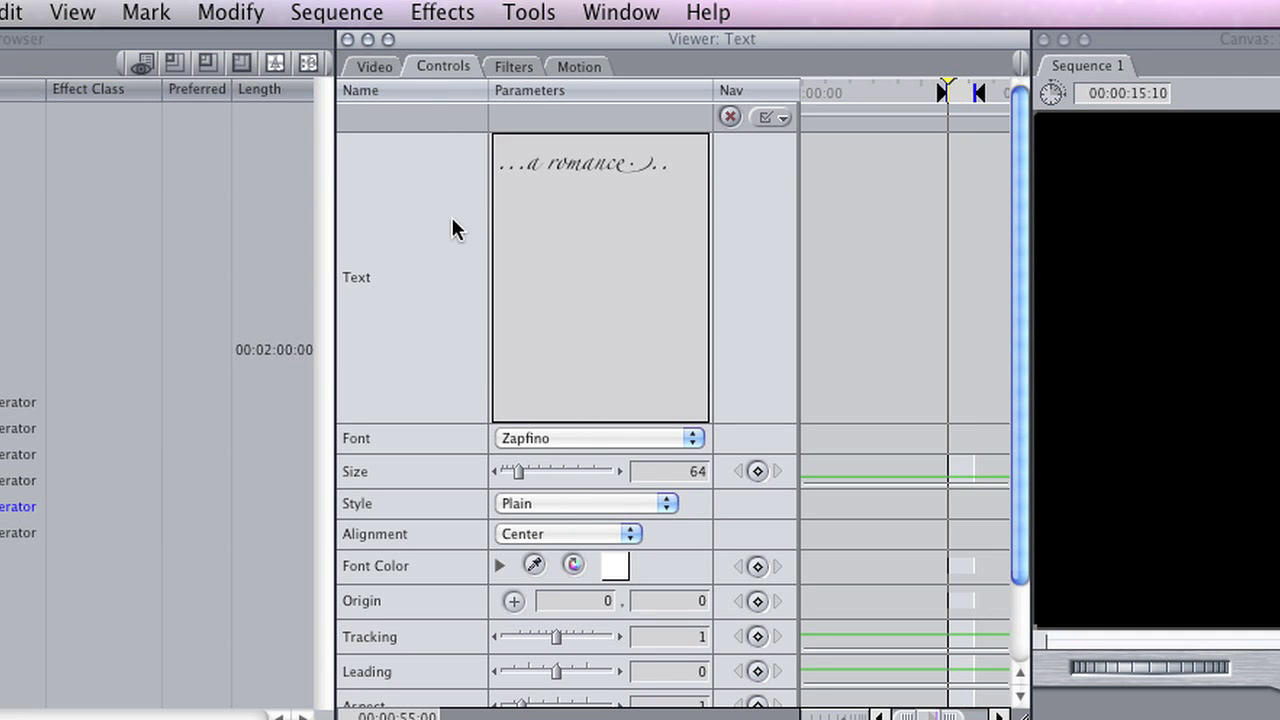
{"action": "left_click", "coordinate": [376, 66]}
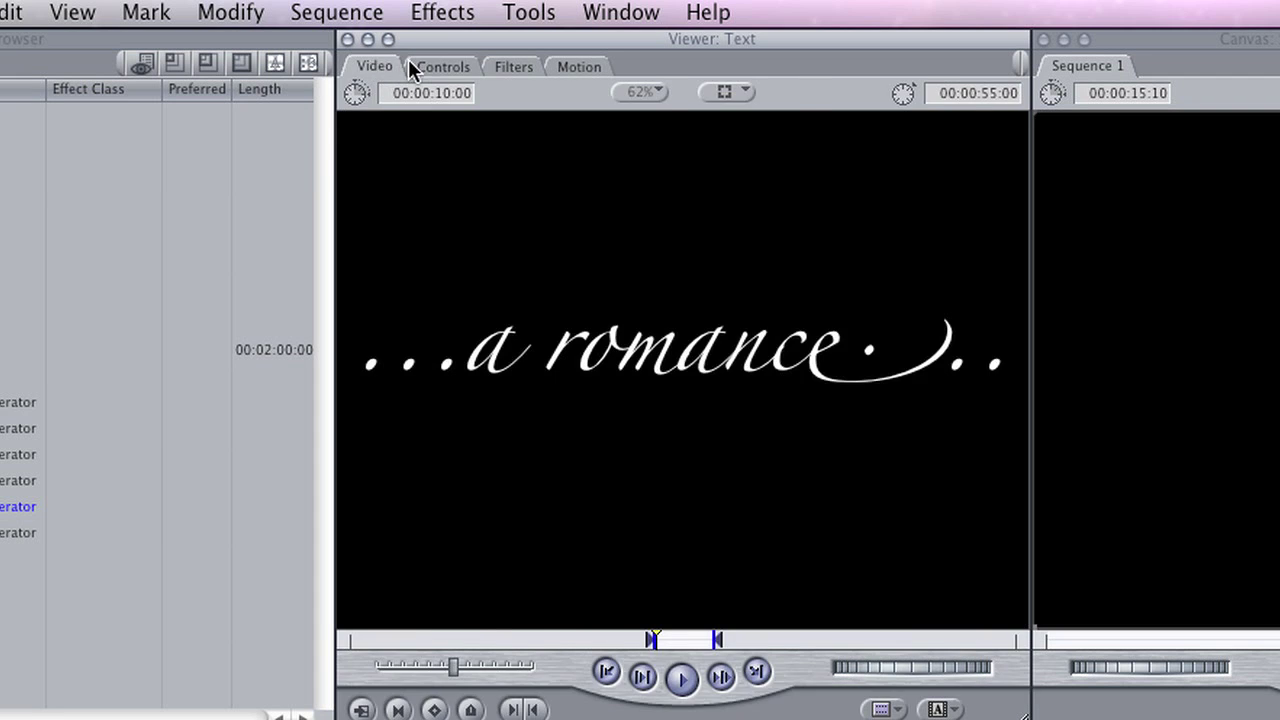
{"action": "left_click", "coordinate": [435, 67]}
{"action": "left_click_drag", "start_coordinate": [518, 470], "coordinate": [515, 470]}
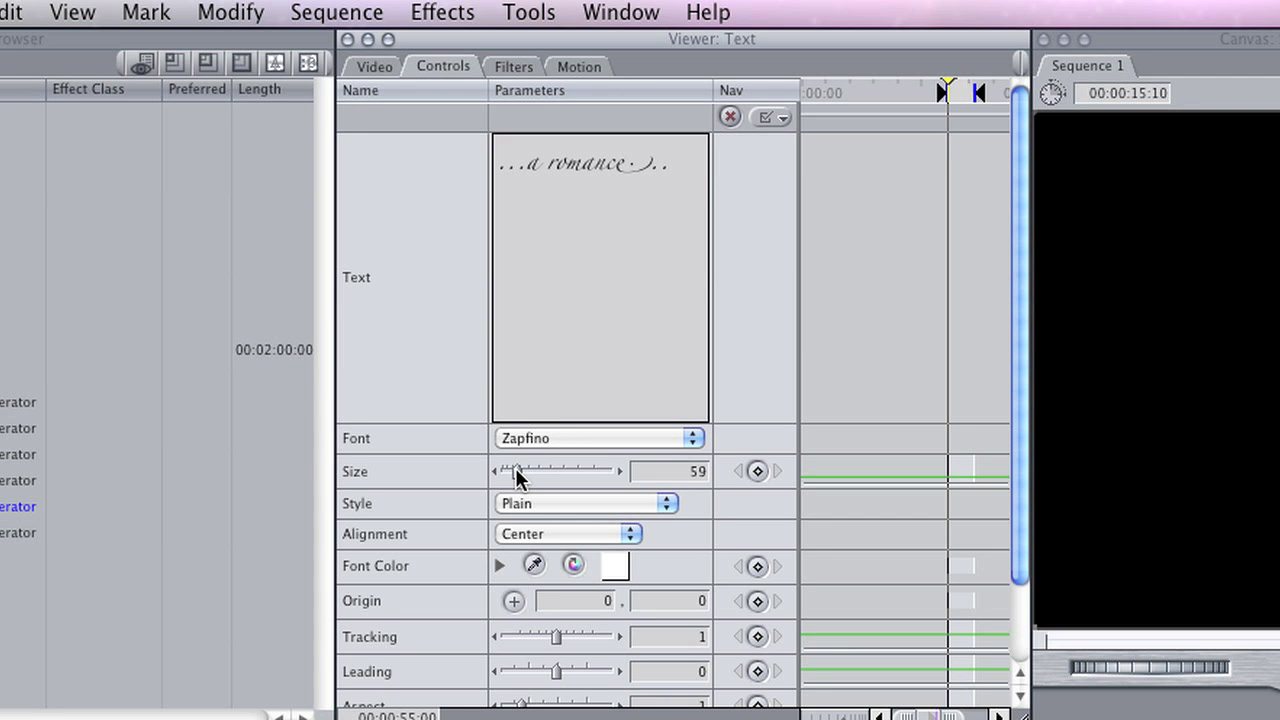
{"action": "left_click", "coordinate": [376, 66]}
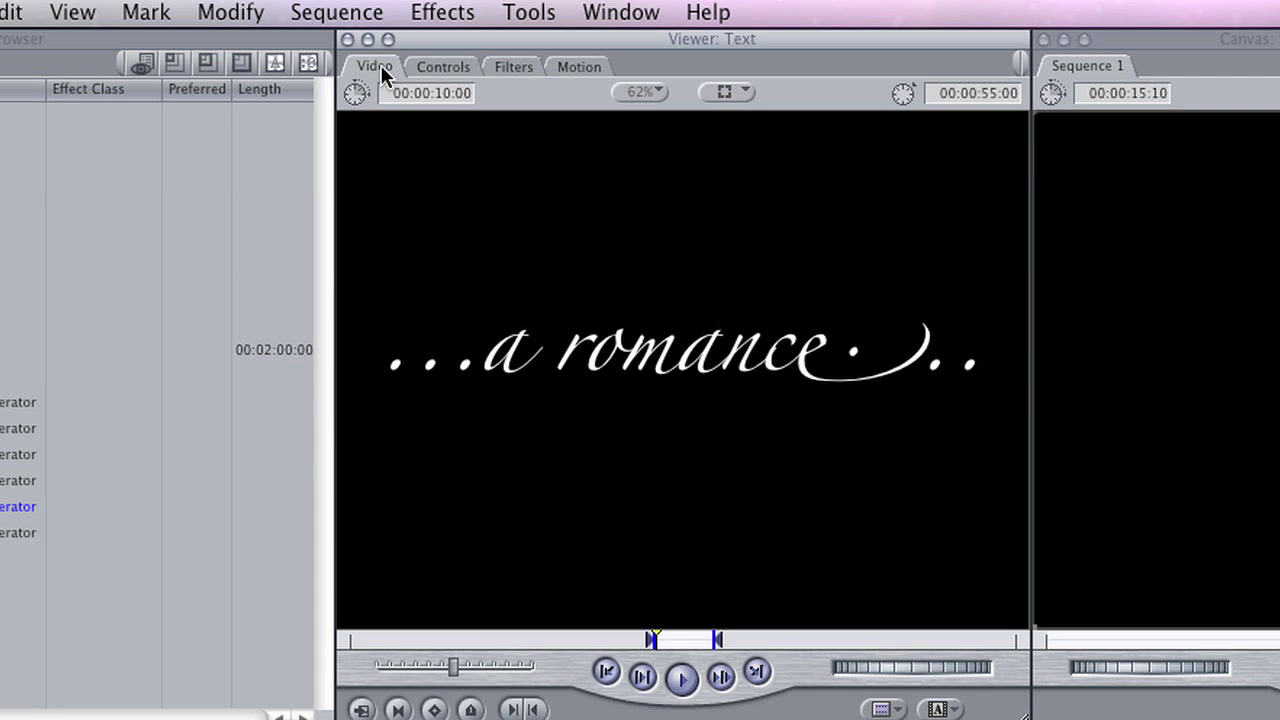
Keep the title style as Plain and check the white font colour.
{"action": "left_click", "coordinate": [465, 69]}
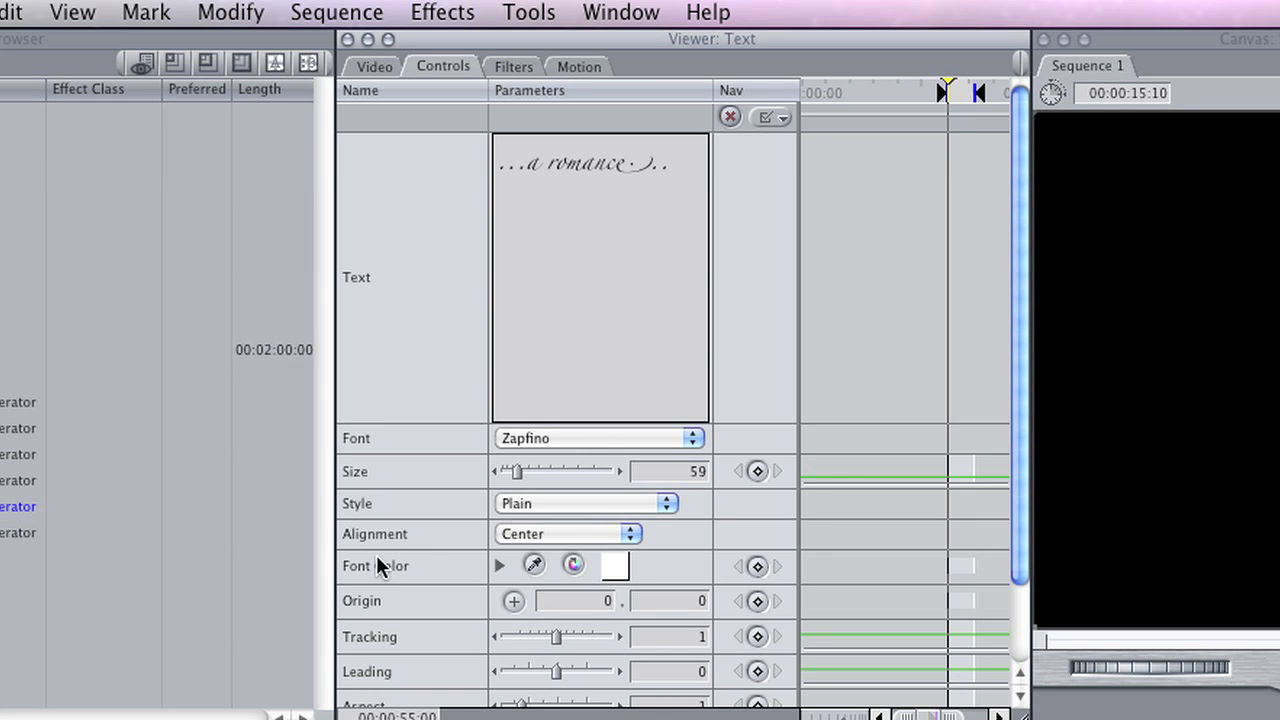
{"action": "scroll", "coordinate": [382, 560], "scroll_direction": "down", "scroll_amount": 3}
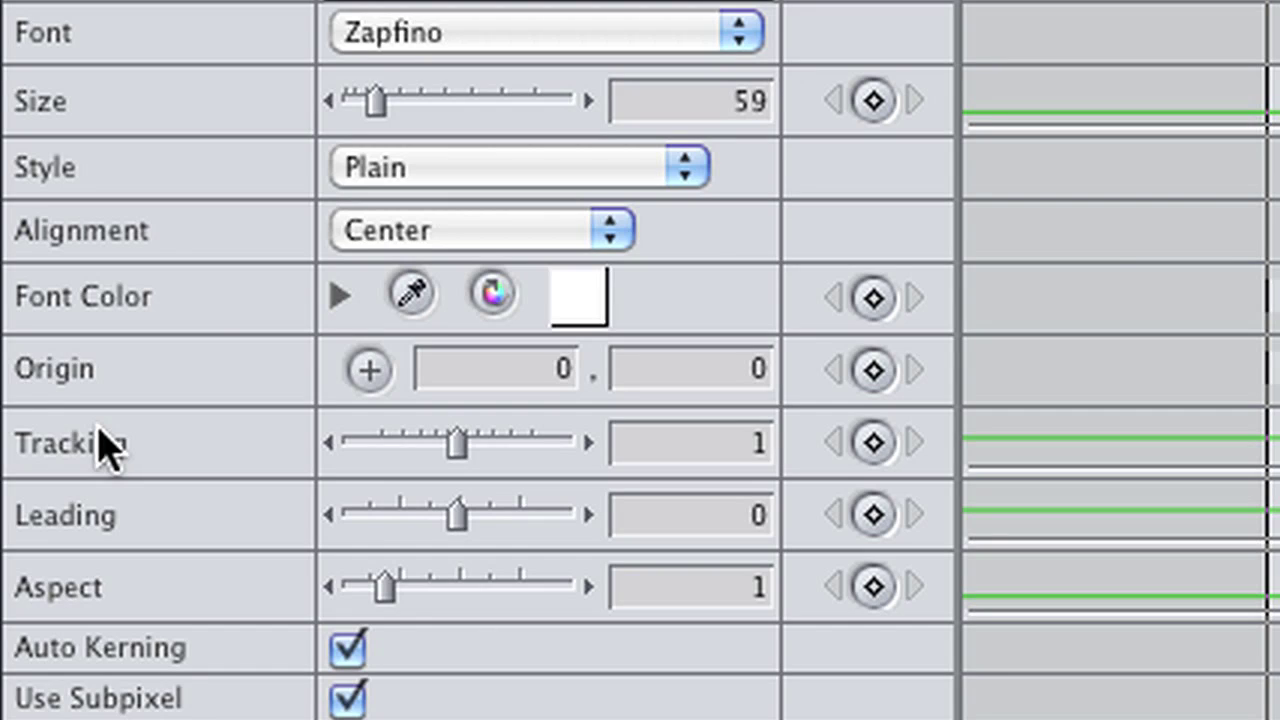
{"action": "left_click", "coordinate": [552, 439]}
{"action": "left_click", "coordinate": [441, 160]}
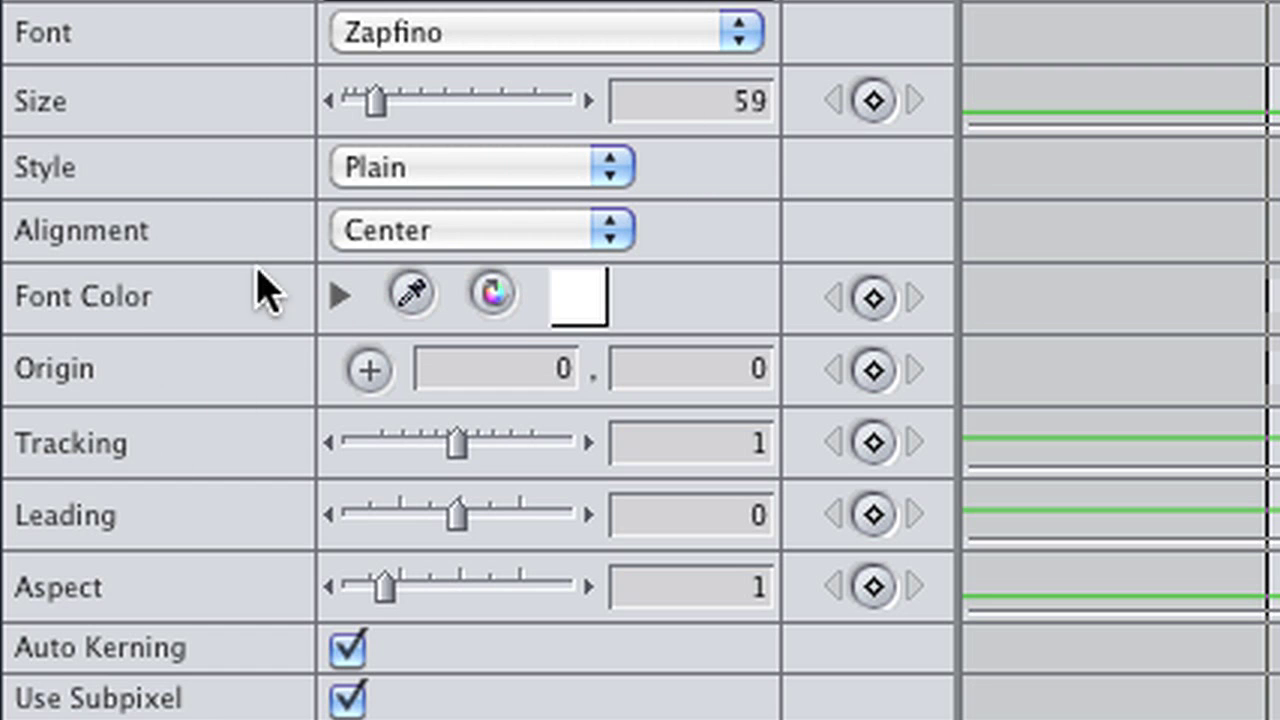
{"action": "left_click", "coordinate": [590, 305]}
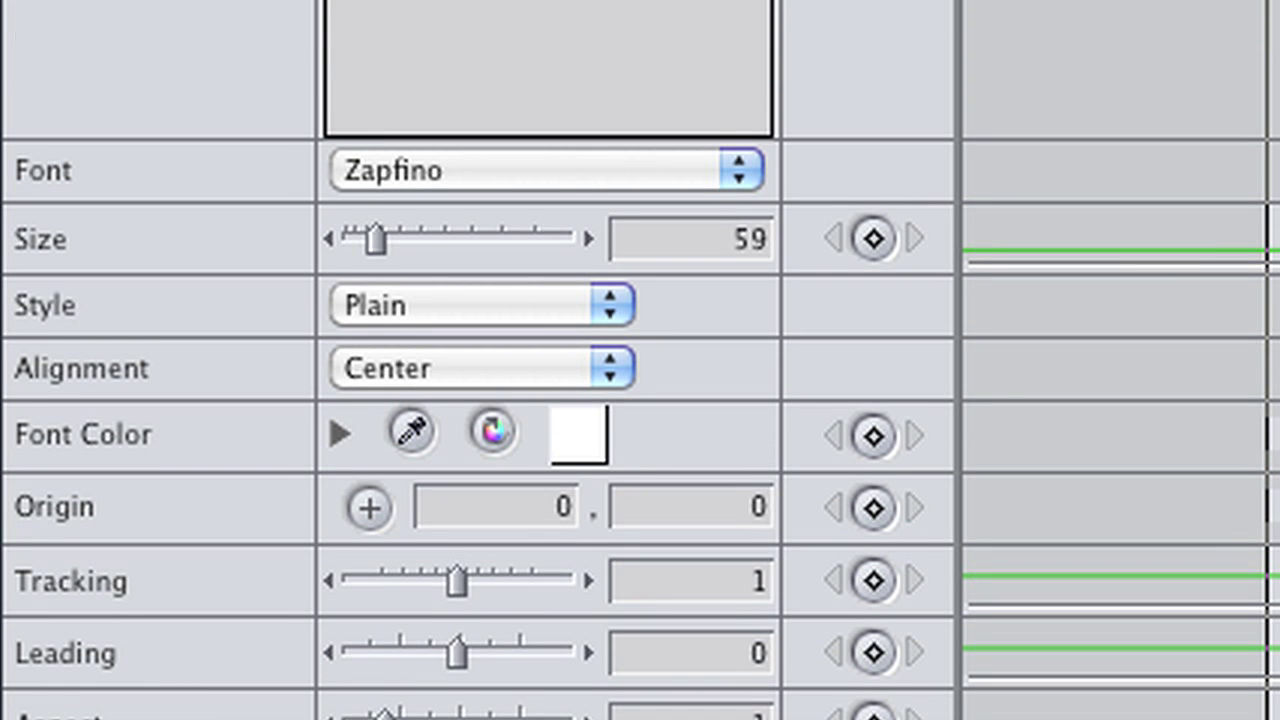
Add the Text title to V1 and trim it to 00:00:06:12.
{"action": "left_click", "coordinate": [454, 47]}
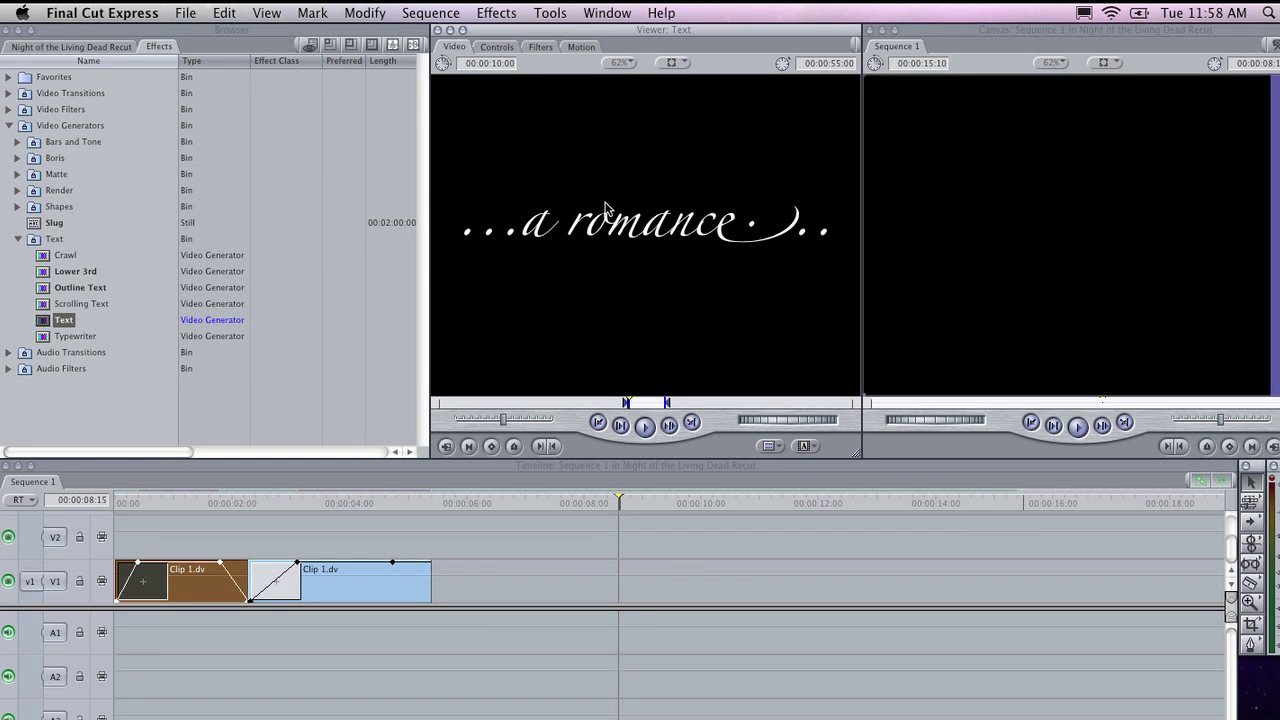
{"action": "left_click_drag", "start_coordinate": [612, 224], "coordinate": [452, 594]}
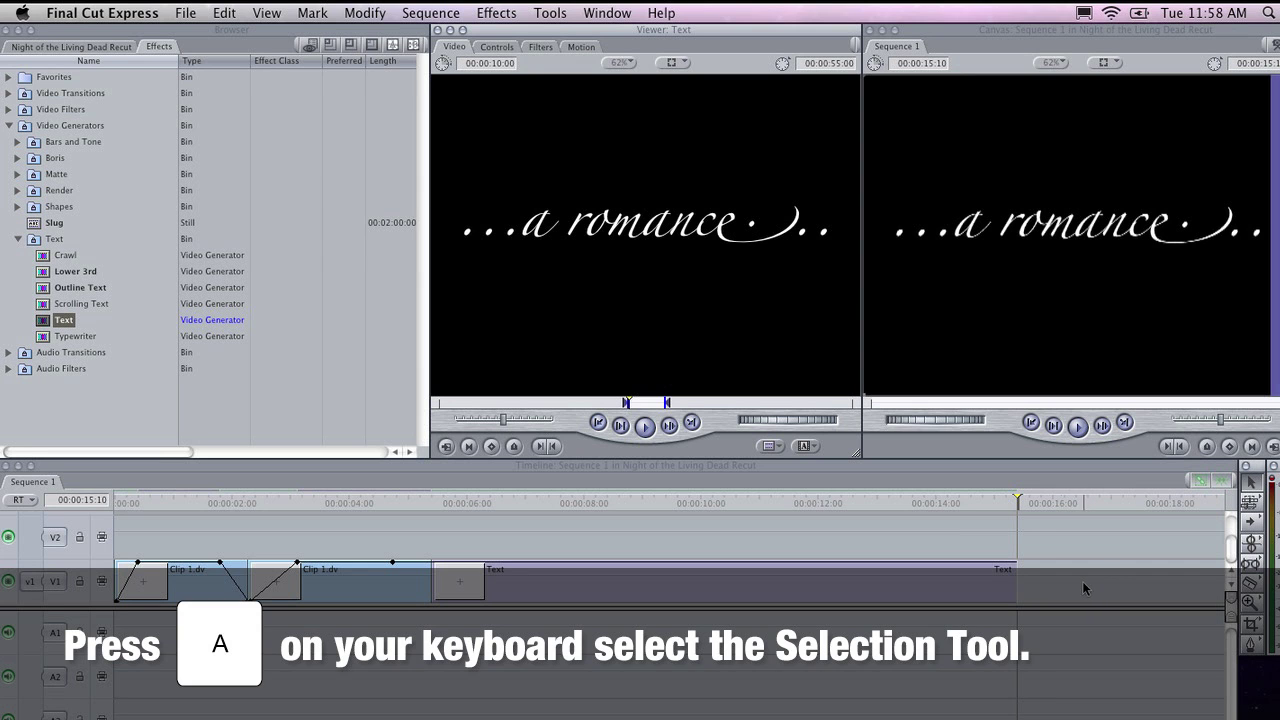
{"action": "left_click_drag", "start_coordinate": [1019, 582], "coordinate": [545, 581]}
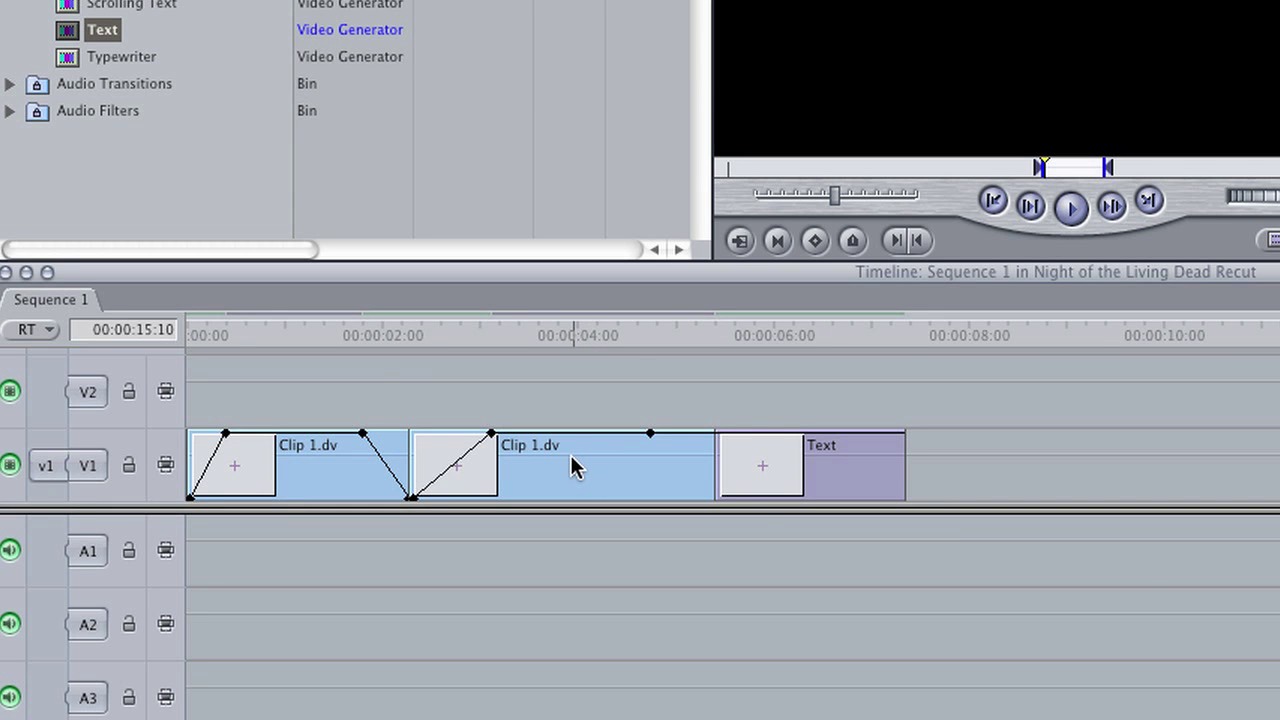
Reorder the clips so Text sits between the two Clip 1.dv clips with no gaps.
{"action": "left_click_drag", "start_coordinate": [571, 466], "coordinate": [1122, 480]}
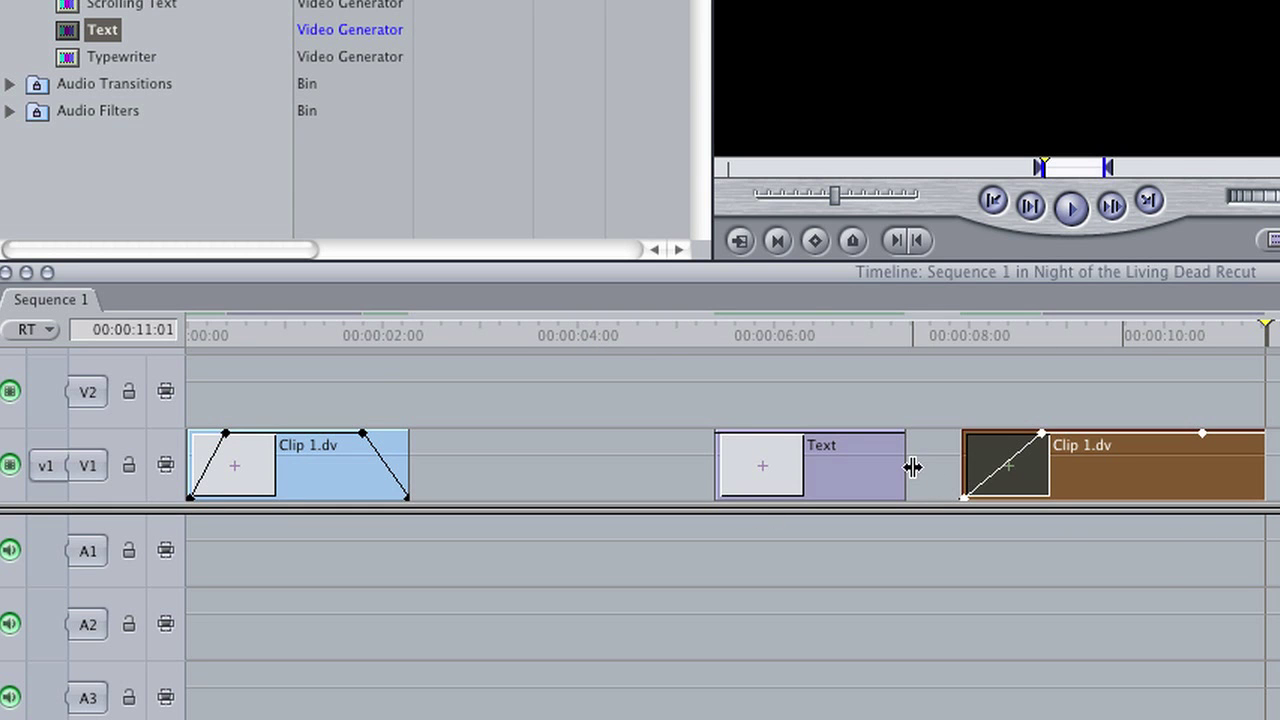
{"action": "left_click_drag", "start_coordinate": [837, 466], "coordinate": [546, 457]}
{"action": "left_click_drag", "start_coordinate": [1034, 476], "coordinate": [849, 467]}
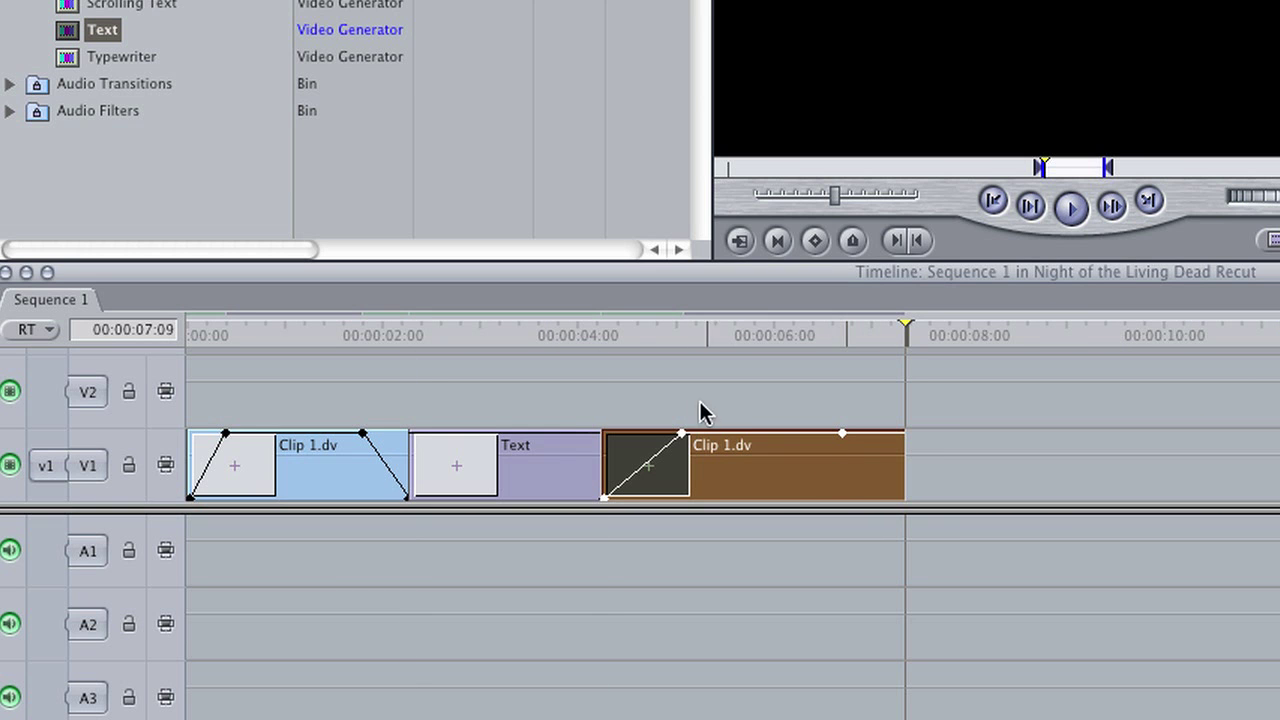
With the Pen tool, keyframe opacity to fade the Text title in and out and fade out the last Clip 1.dv.
{"action": "key", "text": "p"}
{"action": "left_click", "coordinate": [443, 433]}
{"action": "left_click_drag", "start_coordinate": [415, 434], "coordinate": [406, 523]}
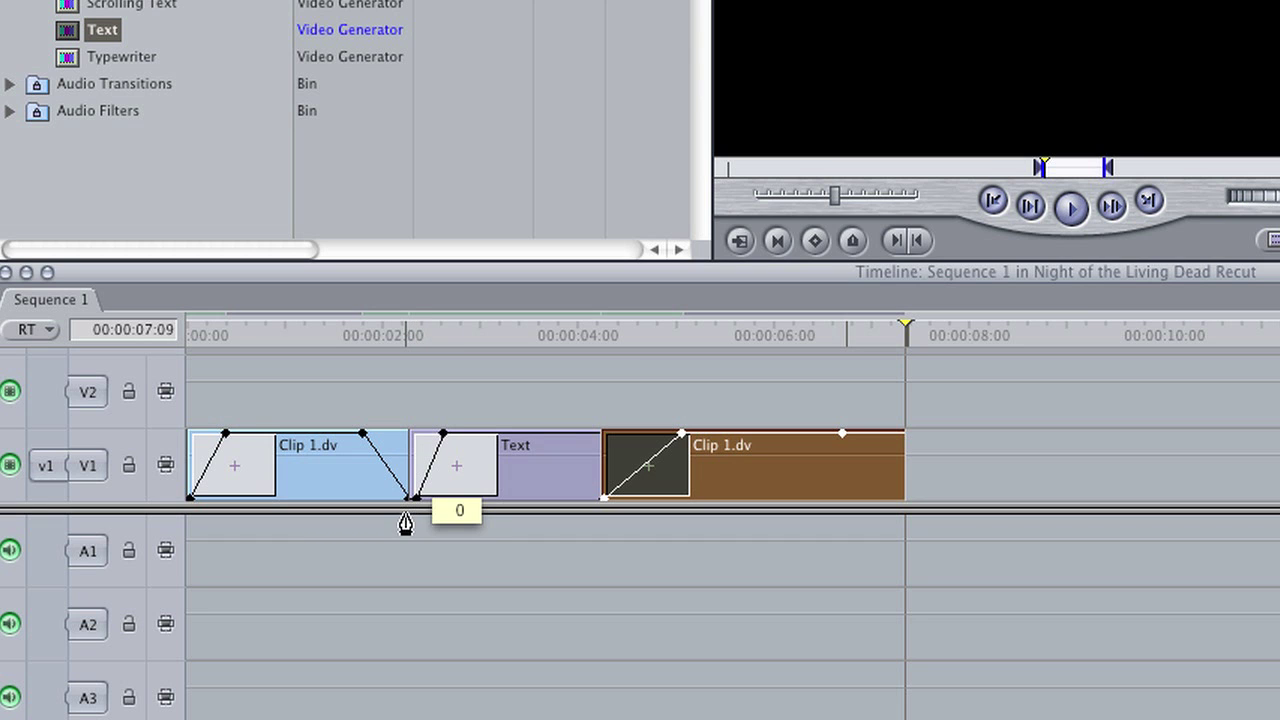
{"action": "left_click", "coordinate": [563, 433]}
{"action": "left_click_drag", "start_coordinate": [601, 434], "coordinate": [601, 497]}
{"action": "left_click_drag", "start_coordinate": [359, 612], "coordinate": [360, 613]}
{"action": "left_click_drag", "start_coordinate": [541, 566], "coordinate": [542, 619]}
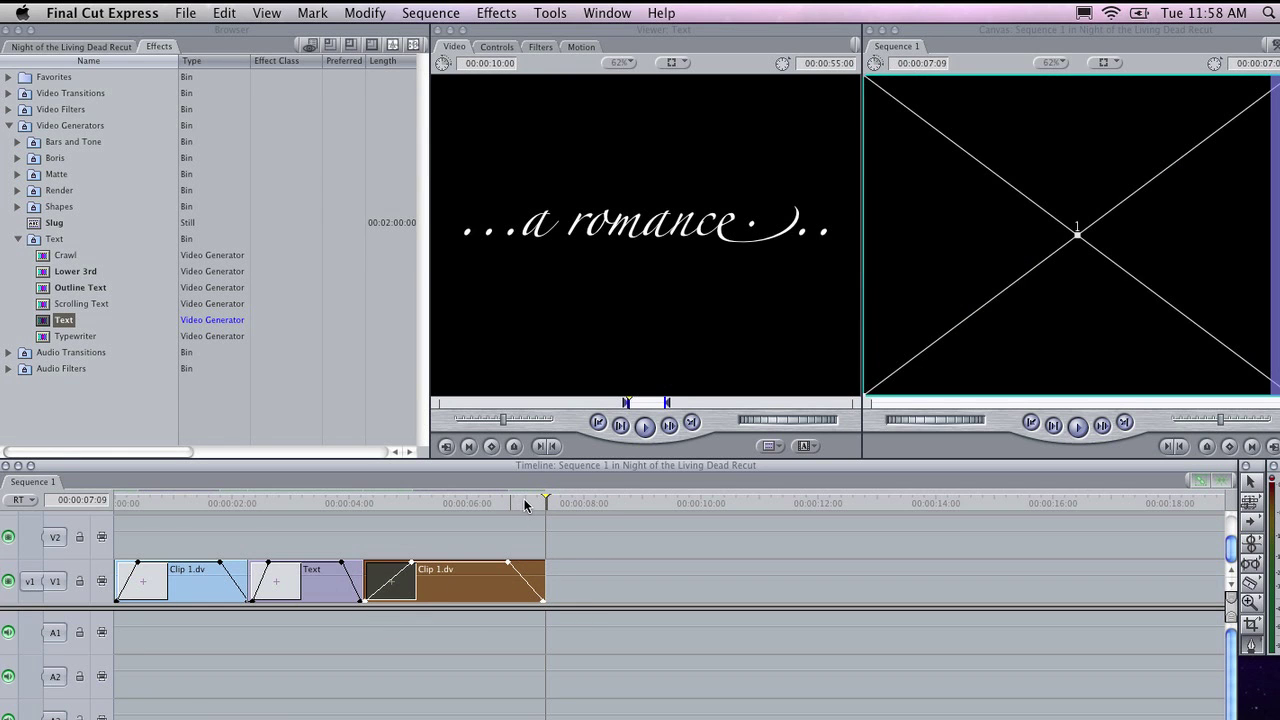
{"action": "left_click_drag", "start_coordinate": [533, 503], "coordinate": [96, 512]}
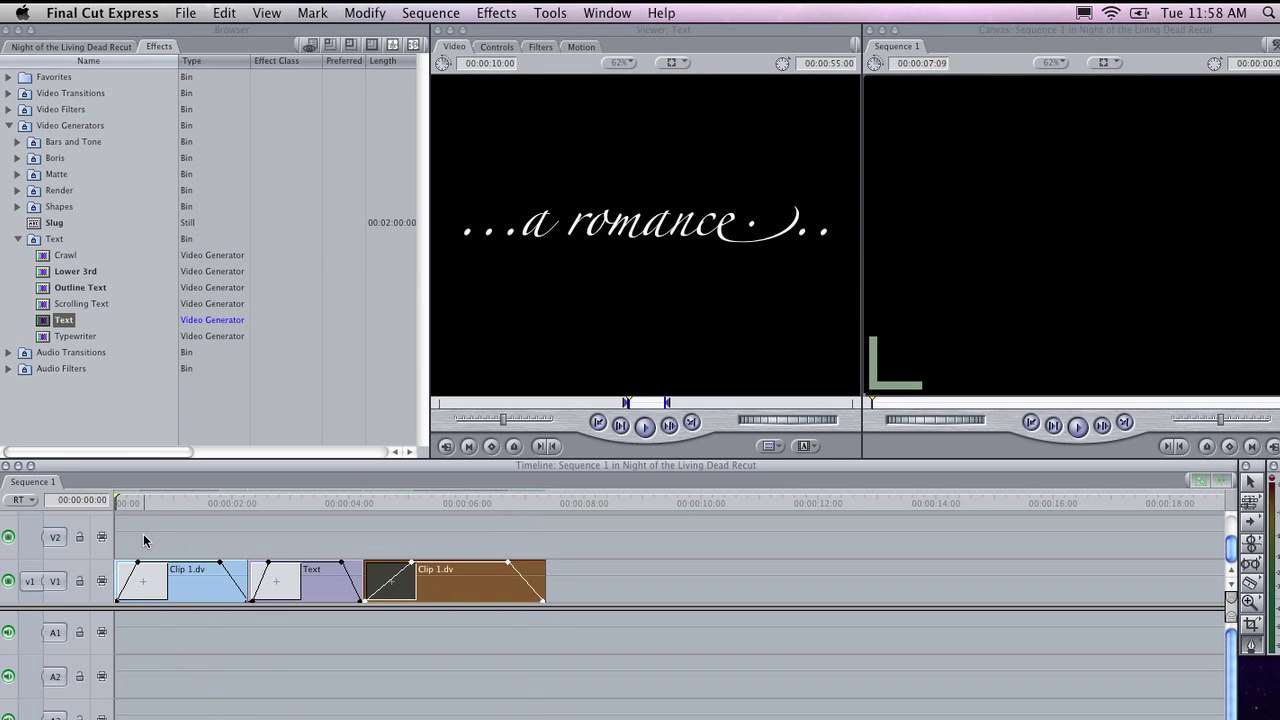
{"action": "key", "text": "space"}
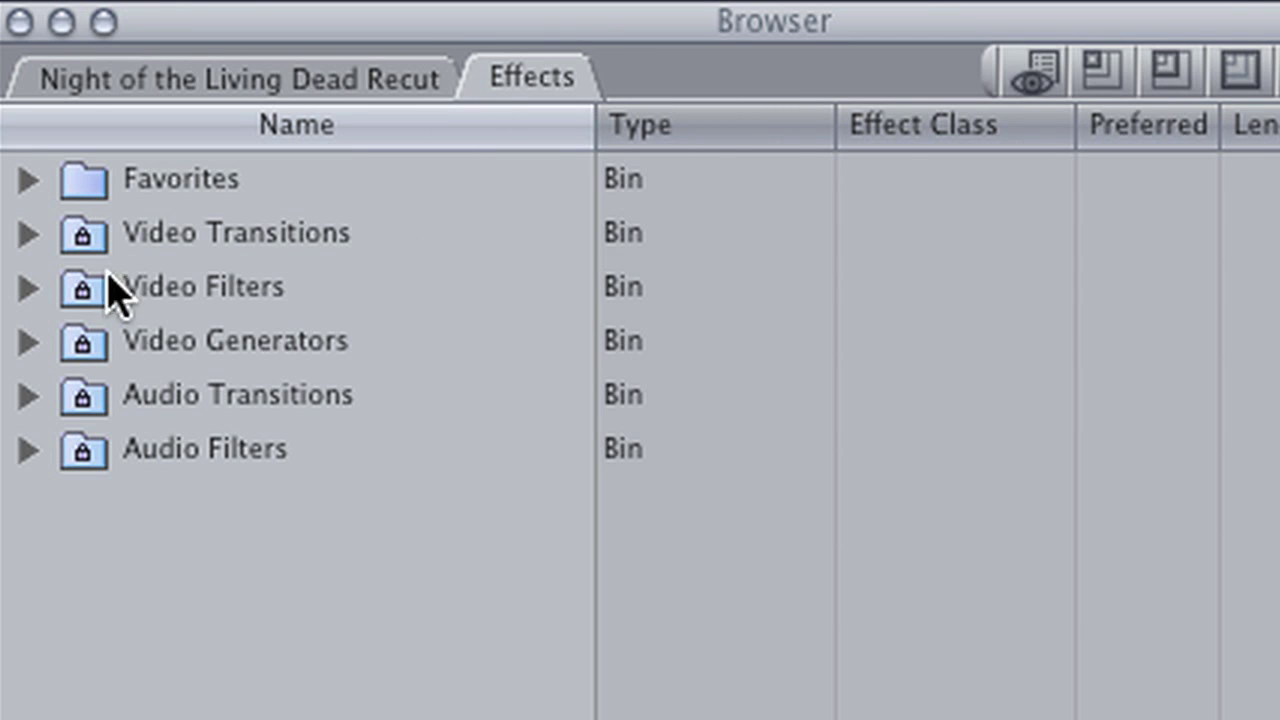
Expand Video Filters > Image Control, select the first Clip 1.dv and park the playhead at 00:00:01:03.
{"action": "left_click", "coordinate": [26, 292]}
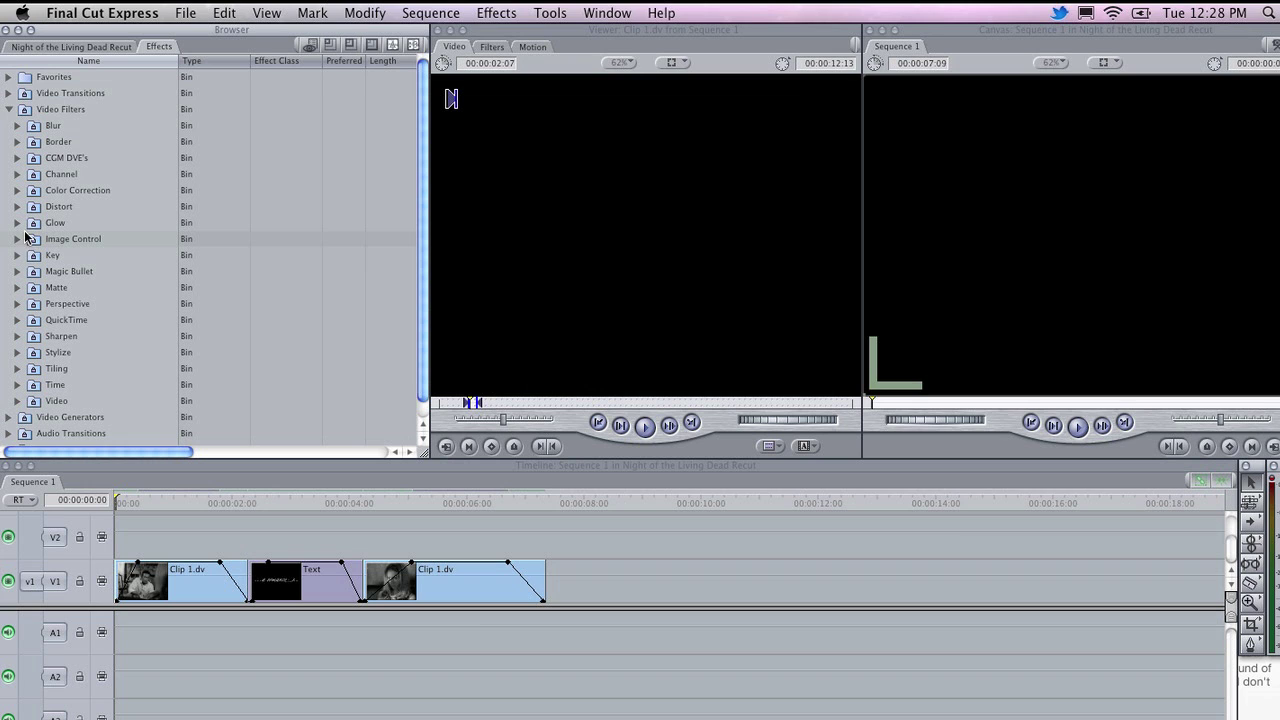
{"action": "left_click", "coordinate": [18, 240]}
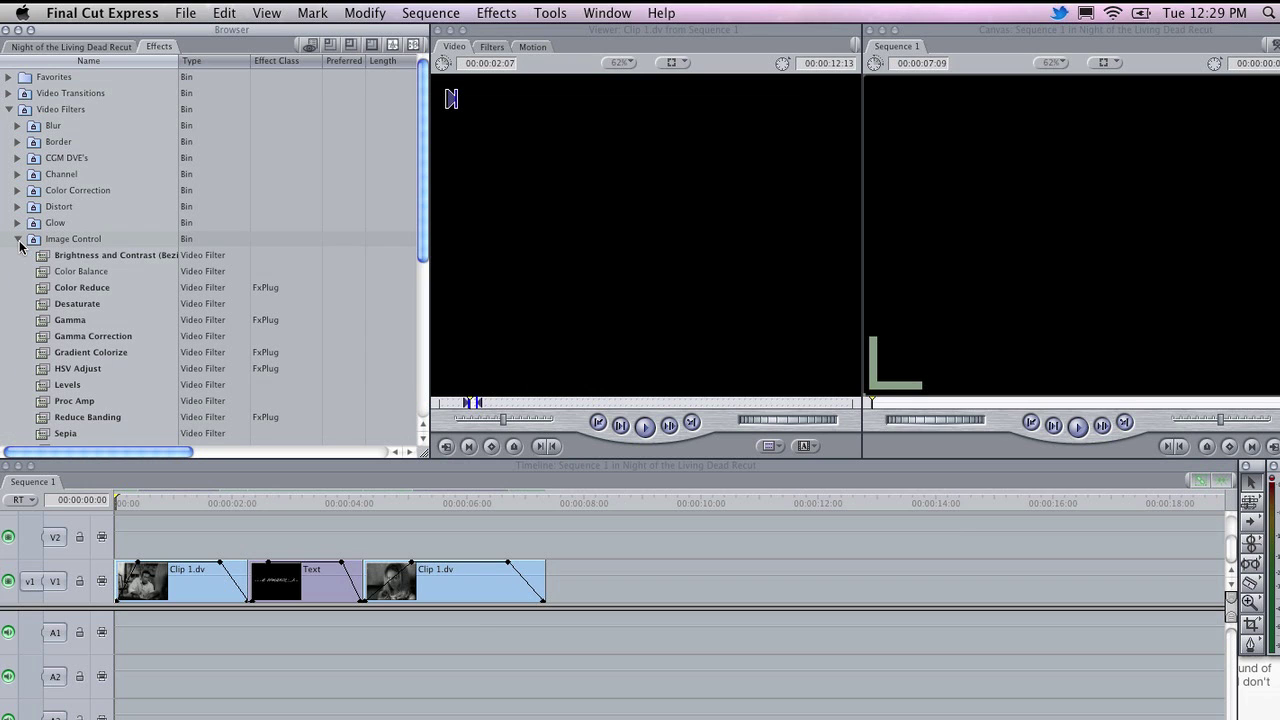
{"action": "left_click", "coordinate": [179, 595]}
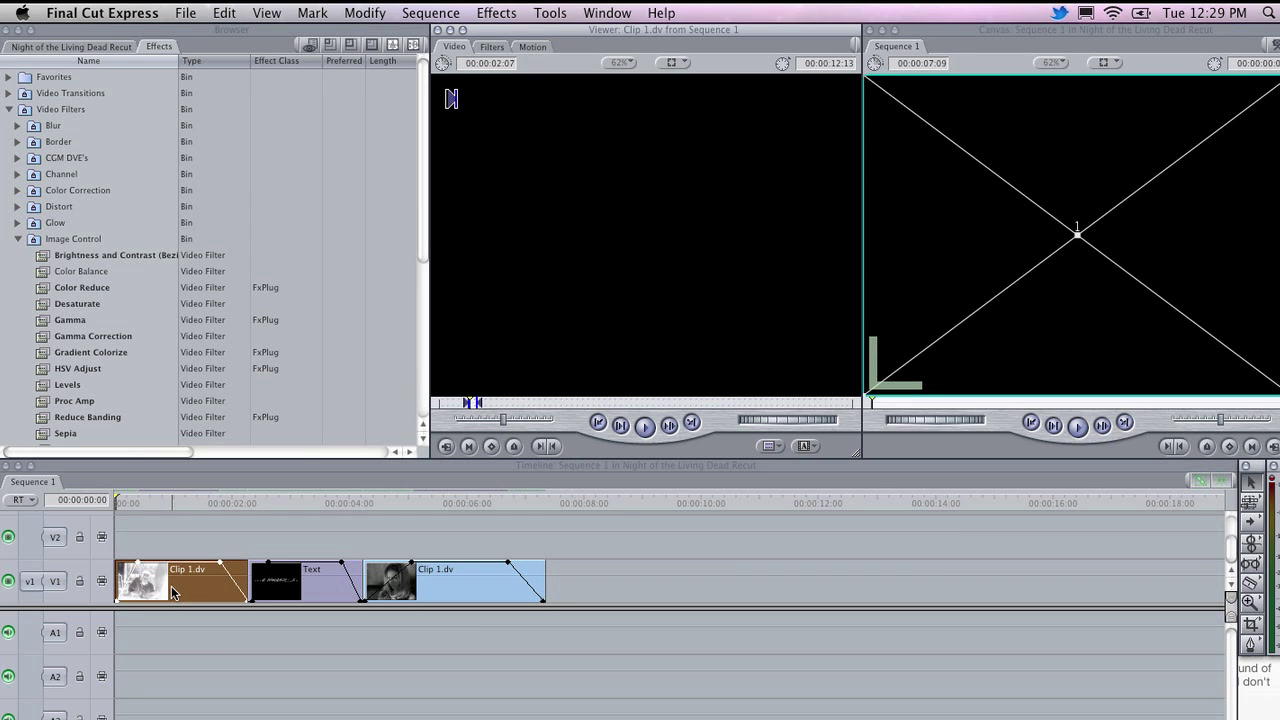
{"action": "left_click", "coordinate": [180, 503]}
Apply the Tint filter to the first Clip 1.dv and view its settings in the Filters tab.
{"action": "scroll", "coordinate": [90, 425], "scroll_direction": "down", "scroll_amount": 3}
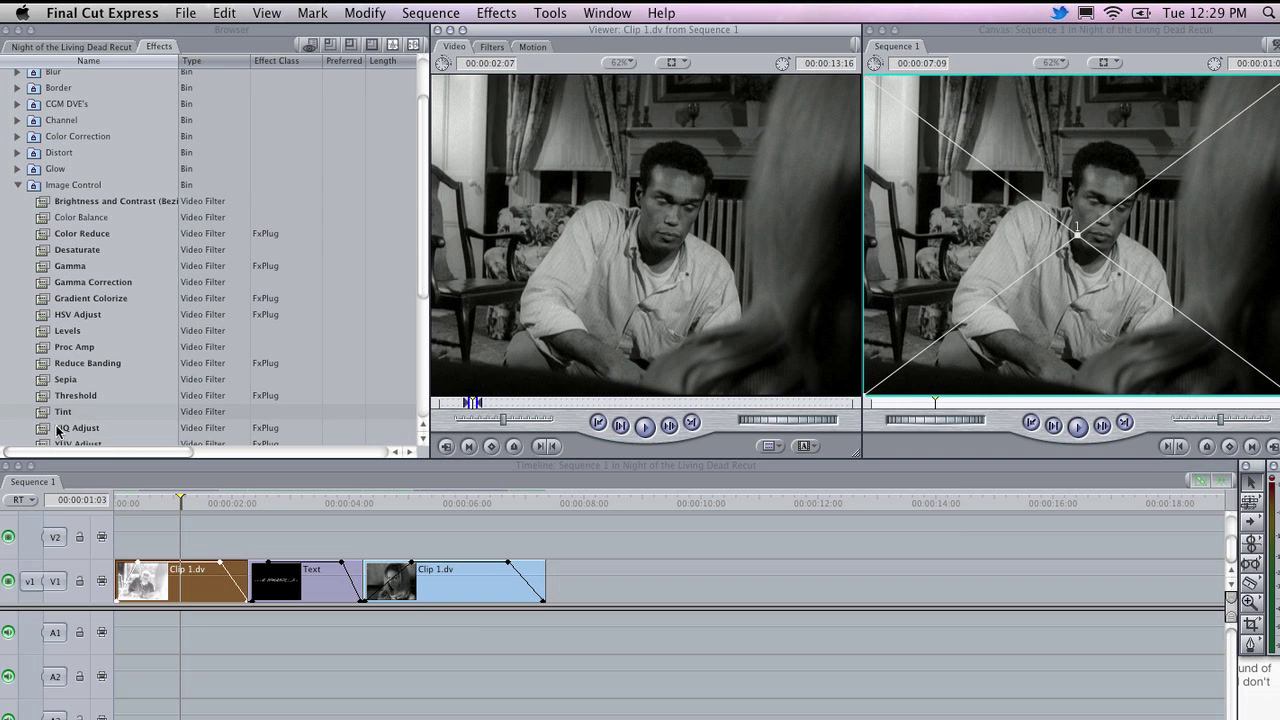
{"action": "left_click", "coordinate": [58, 413]}
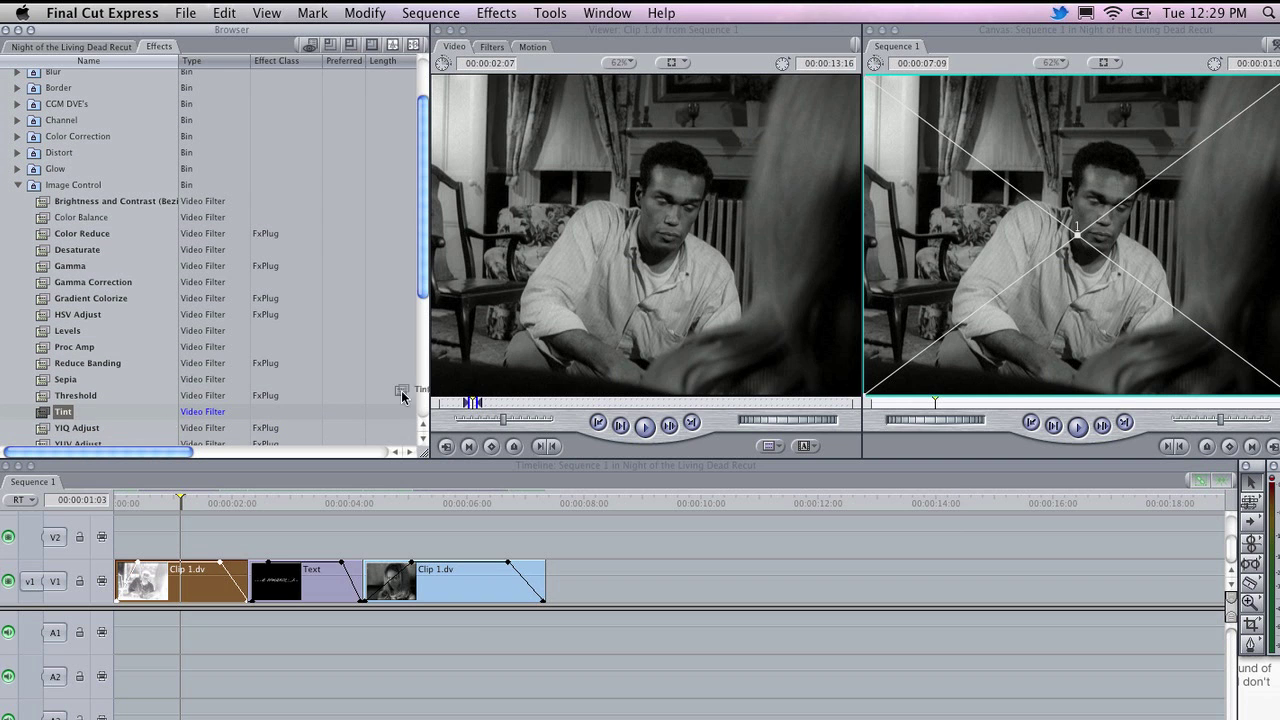
{"action": "left_click_drag", "start_coordinate": [401, 390], "coordinate": [658, 332]}
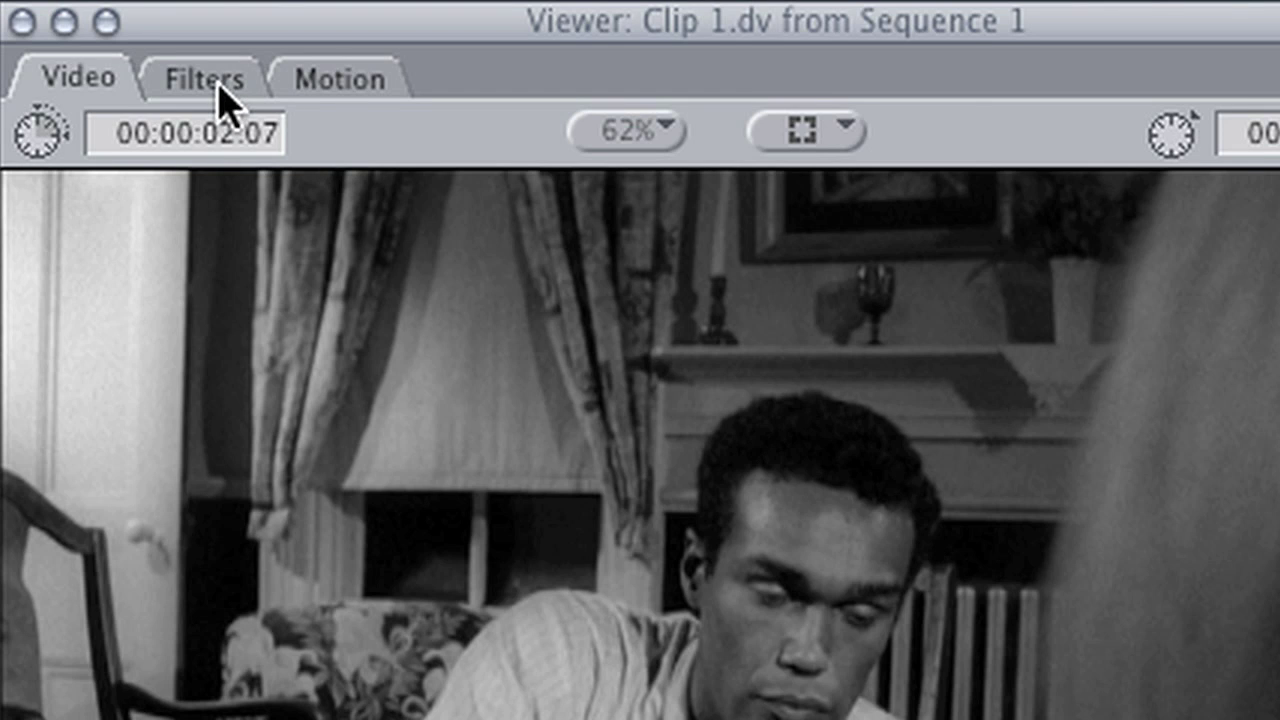
{"action": "left_click", "coordinate": [205, 80]}
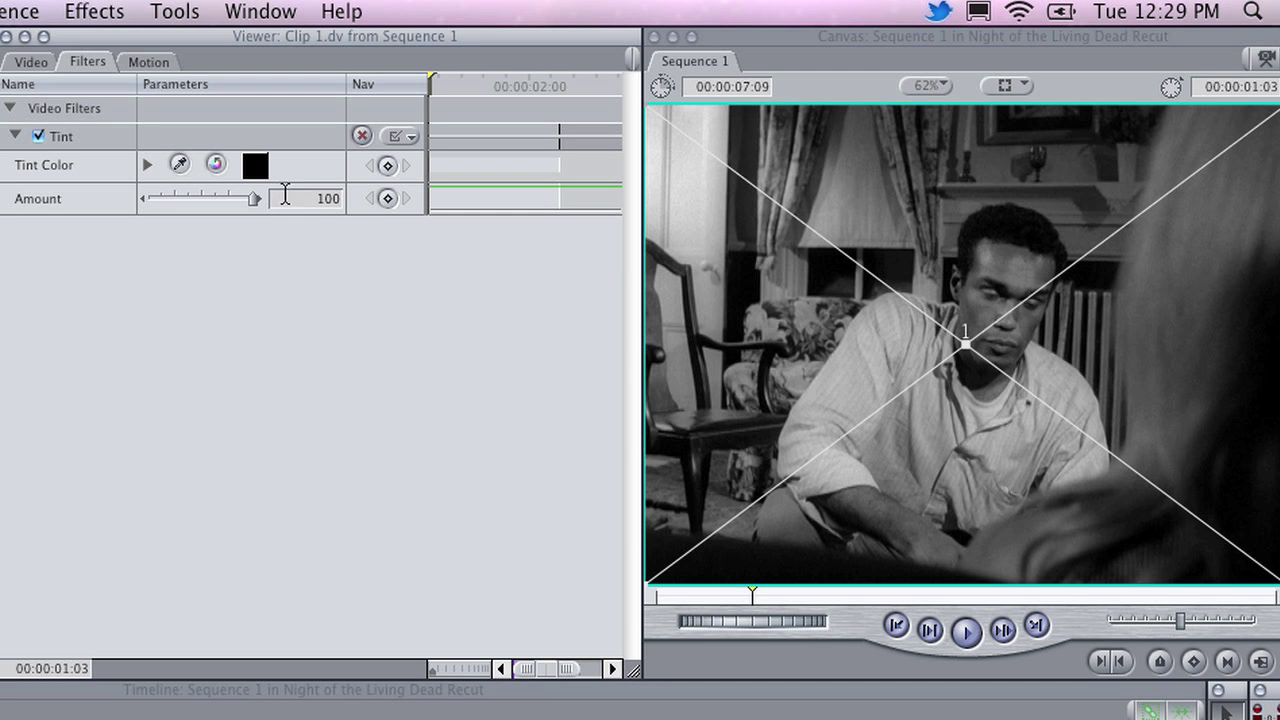
Change the Tint colour to a light green.
{"action": "left_click", "coordinate": [256, 167]}
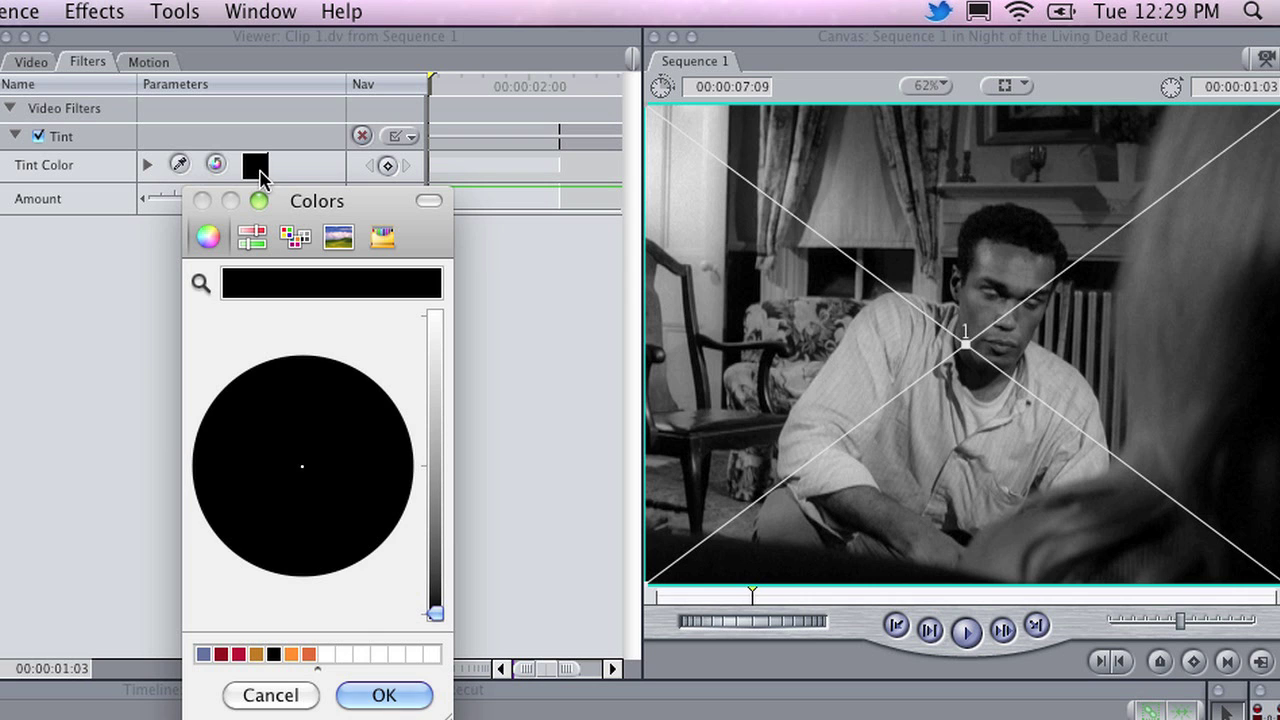
{"action": "left_click_drag", "start_coordinate": [437, 611], "coordinate": [443, 343]}
{"action": "left_click", "coordinate": [261, 405]}
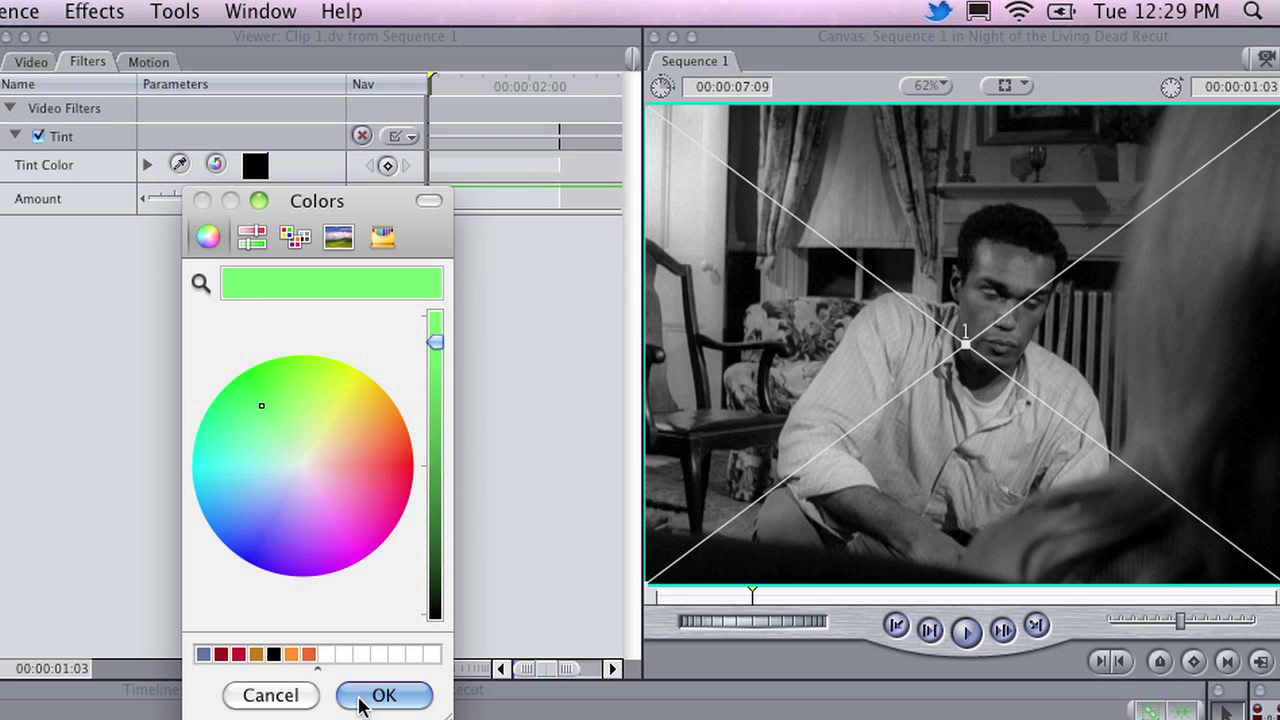
{"action": "left_click", "coordinate": [384, 695]}
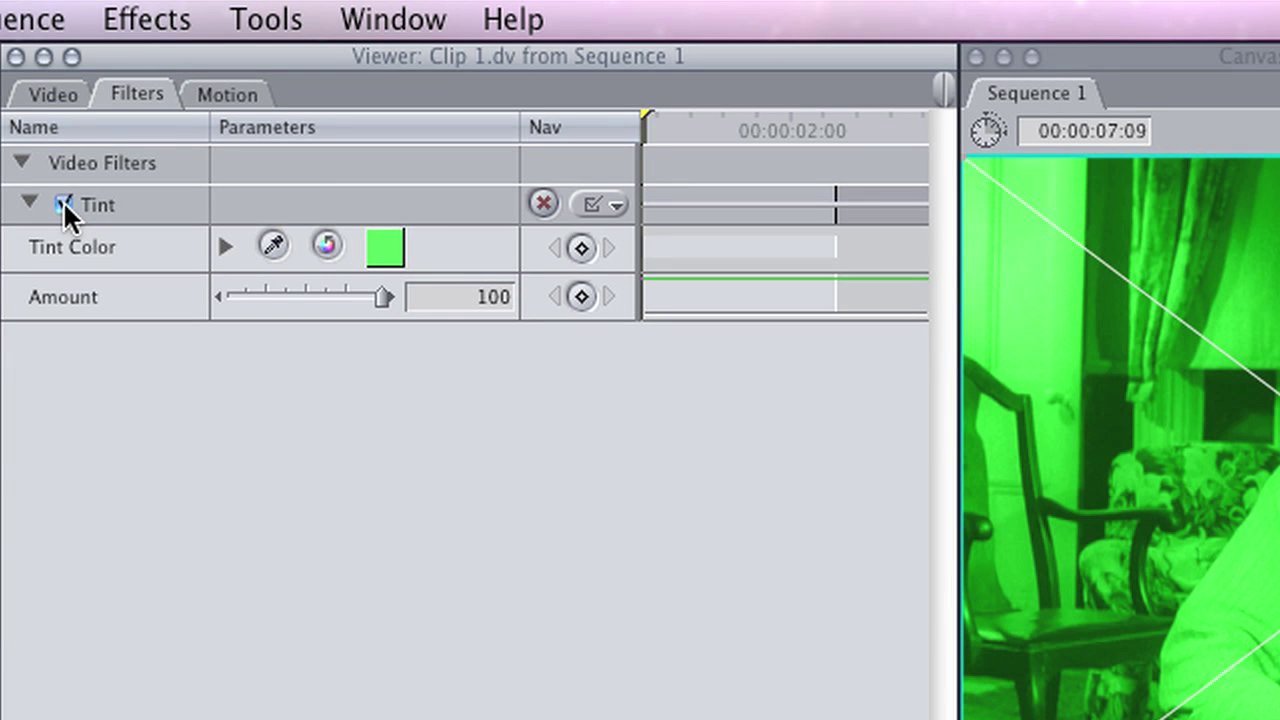
Toggle the Tint filter off and on to compare, then delete it.
{"action": "left_click", "coordinate": [63, 204]}
{"action": "left_click", "coordinate": [63, 204]}
{"action": "left_click", "coordinate": [117, 204]}
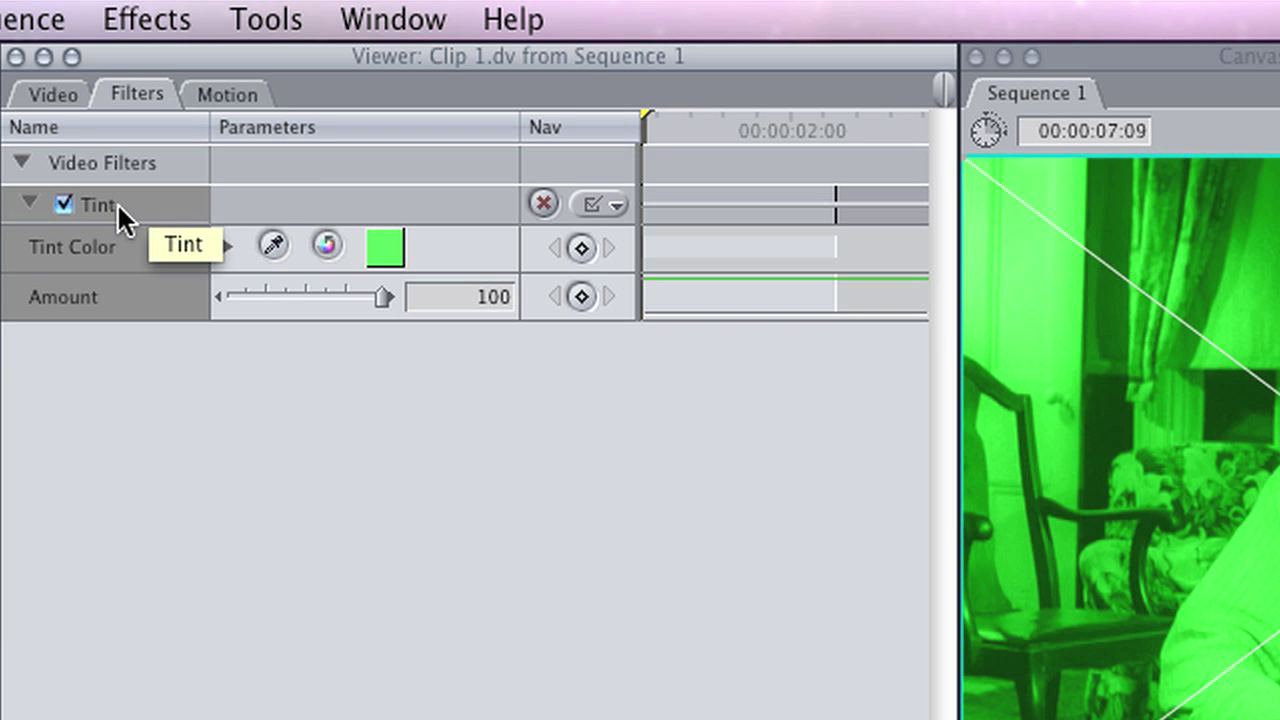
{"action": "key", "text": "Delete"}
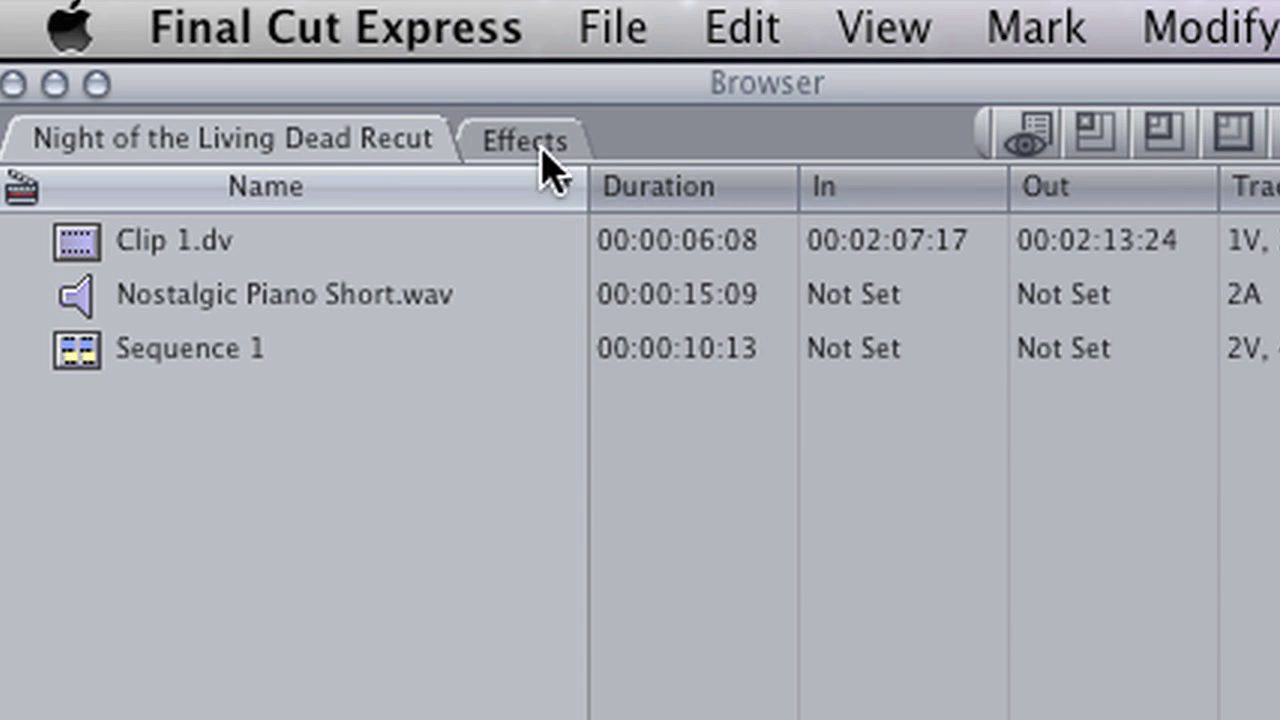
Drag Cross Dissolve from Video Transitions > Dissolve onto the Clip 1.dv–Text cut on V1.
{"action": "left_click", "coordinate": [163, 47]}
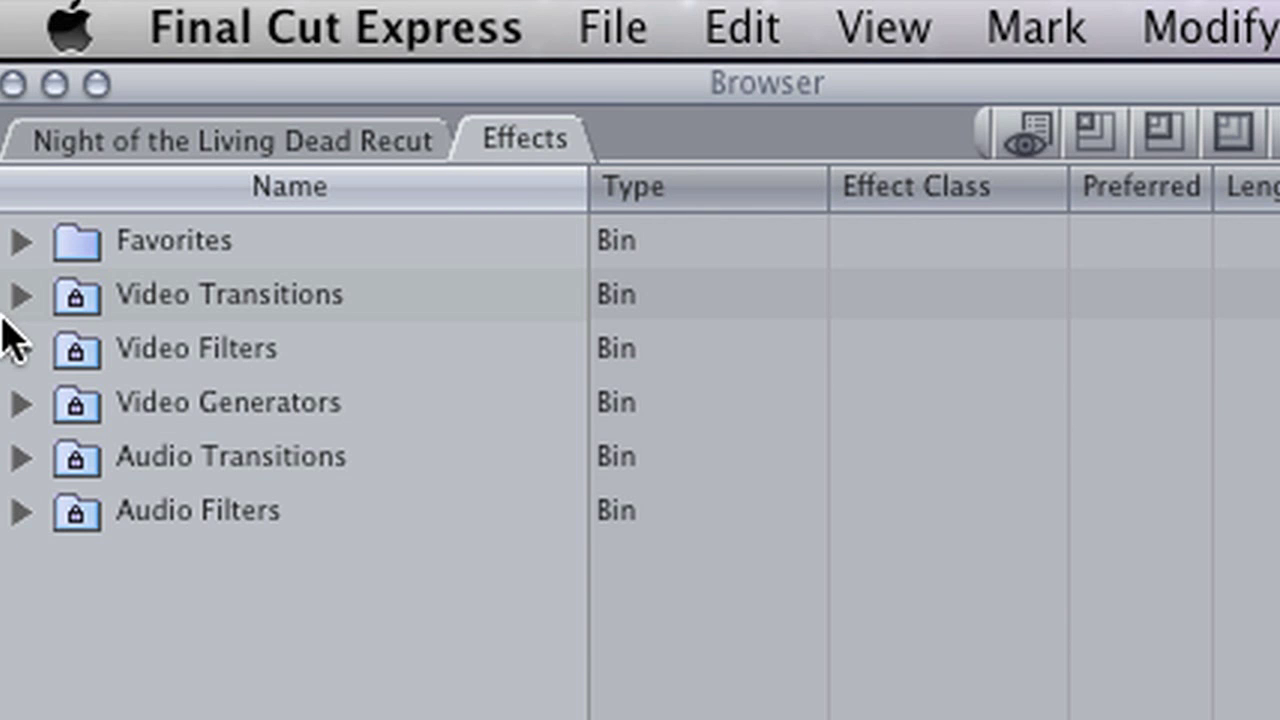
{"action": "left_click", "coordinate": [20, 295]}
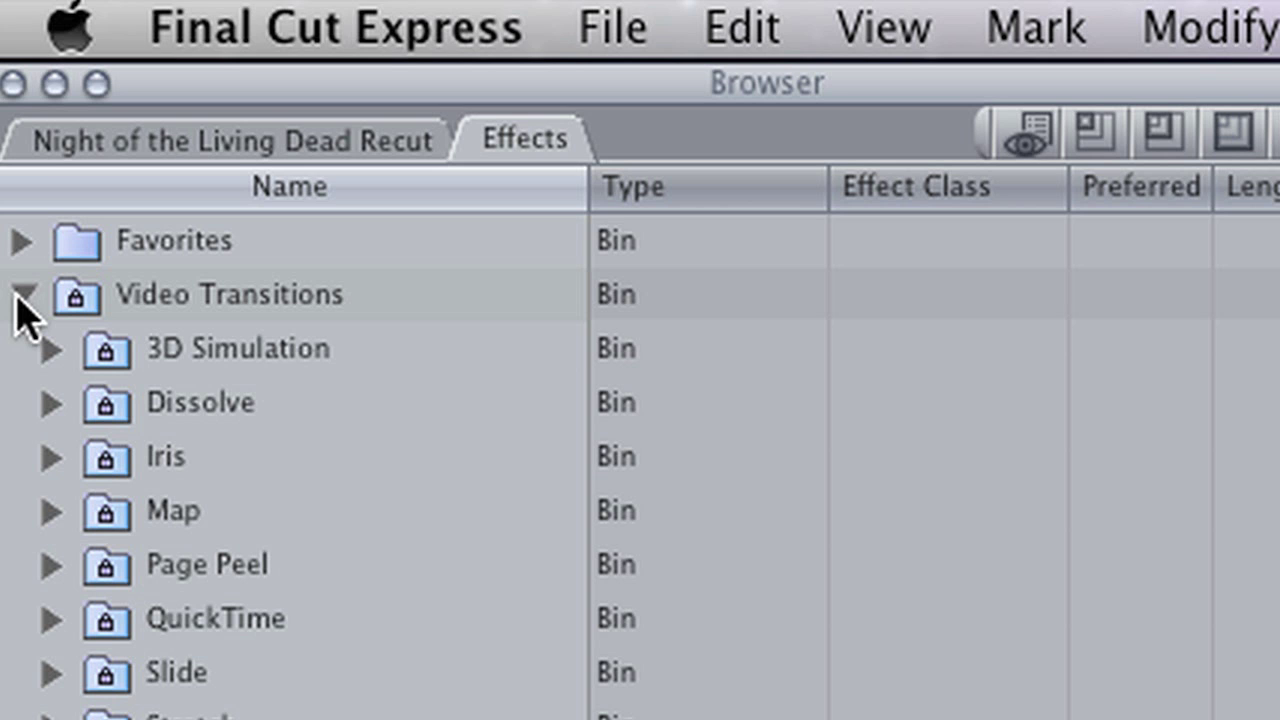
{"action": "left_click", "coordinate": [46, 402]}
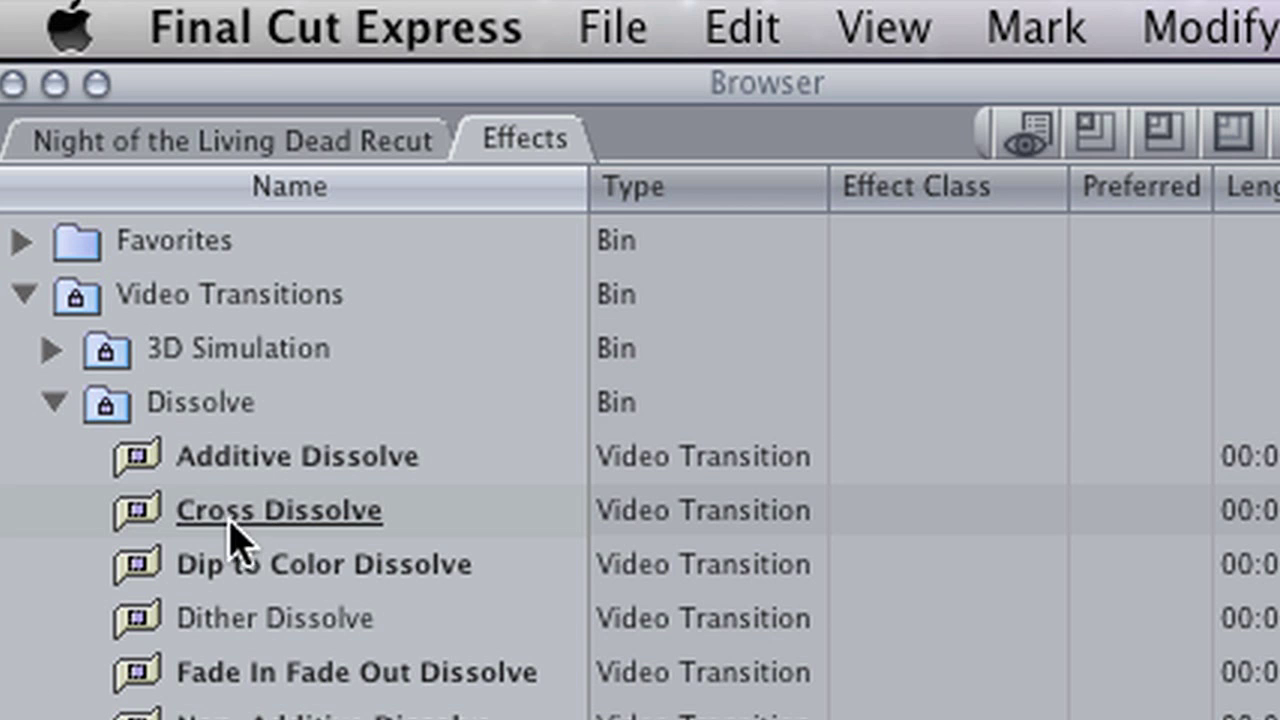
{"action": "left_click_drag", "start_coordinate": [172, 515], "coordinate": [286, 518]}
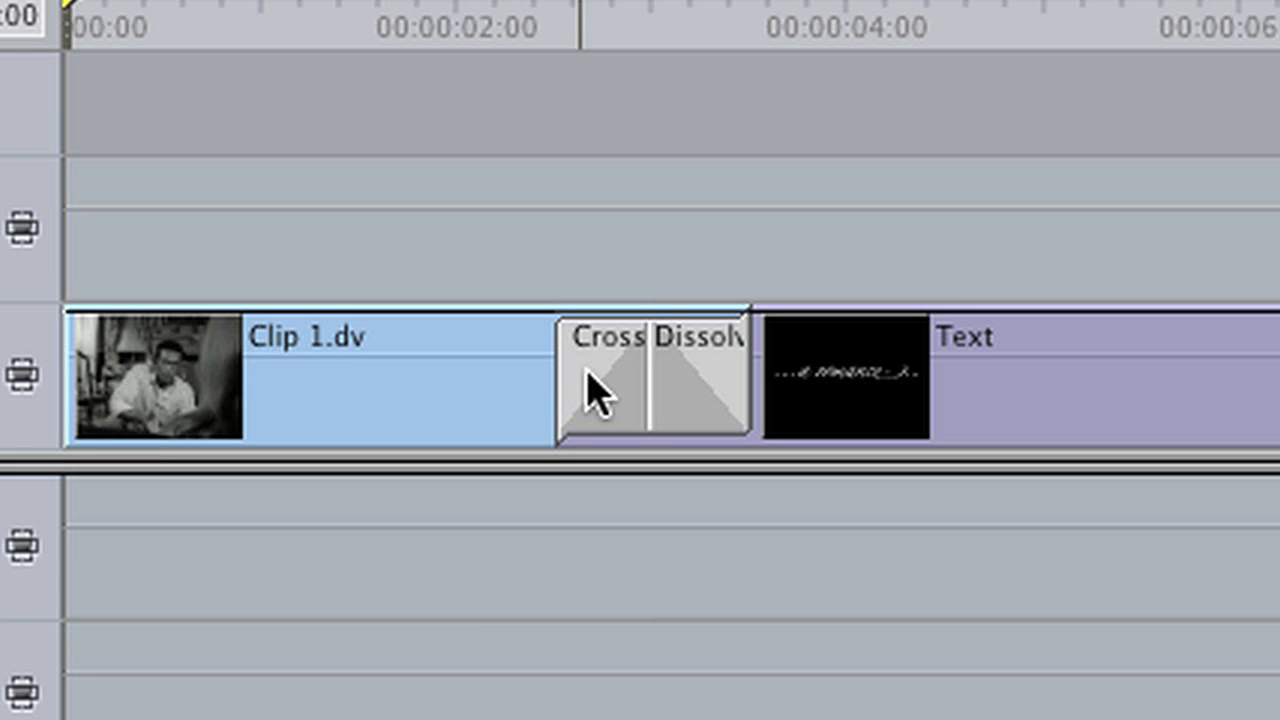
Lengthen the Cross Dissolve by dragging its edge, preview it, and open it in the Viewer.
{"action": "left_click", "coordinate": [565, 384]}
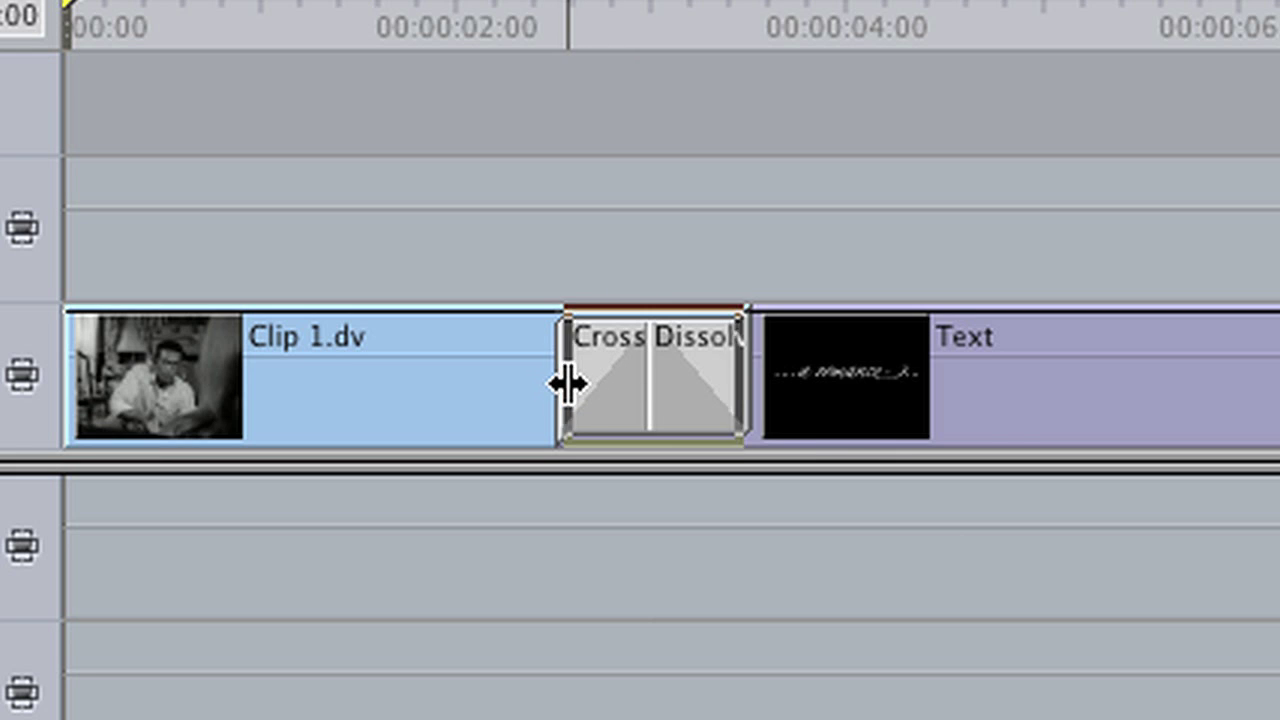
{"action": "mouse_move", "coordinate": [565, 384]}
{"action": "left_mouse_down"}
{"action": "mouse_move", "coordinate": [592, 386]}
{"action": "mouse_move", "coordinate": [456, 393]}
{"action": "mouse_move", "coordinate": [582, 384]}
{"action": "left_mouse_up"}
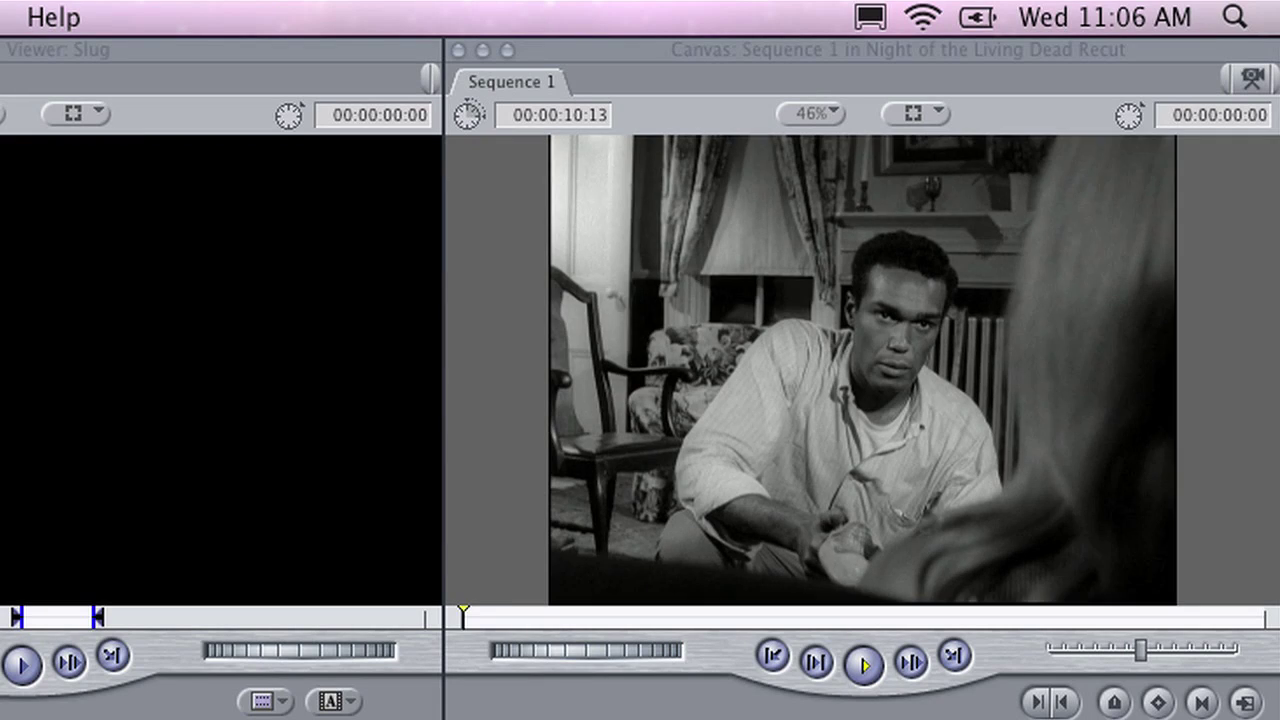
{"action": "key", "text": "space"}
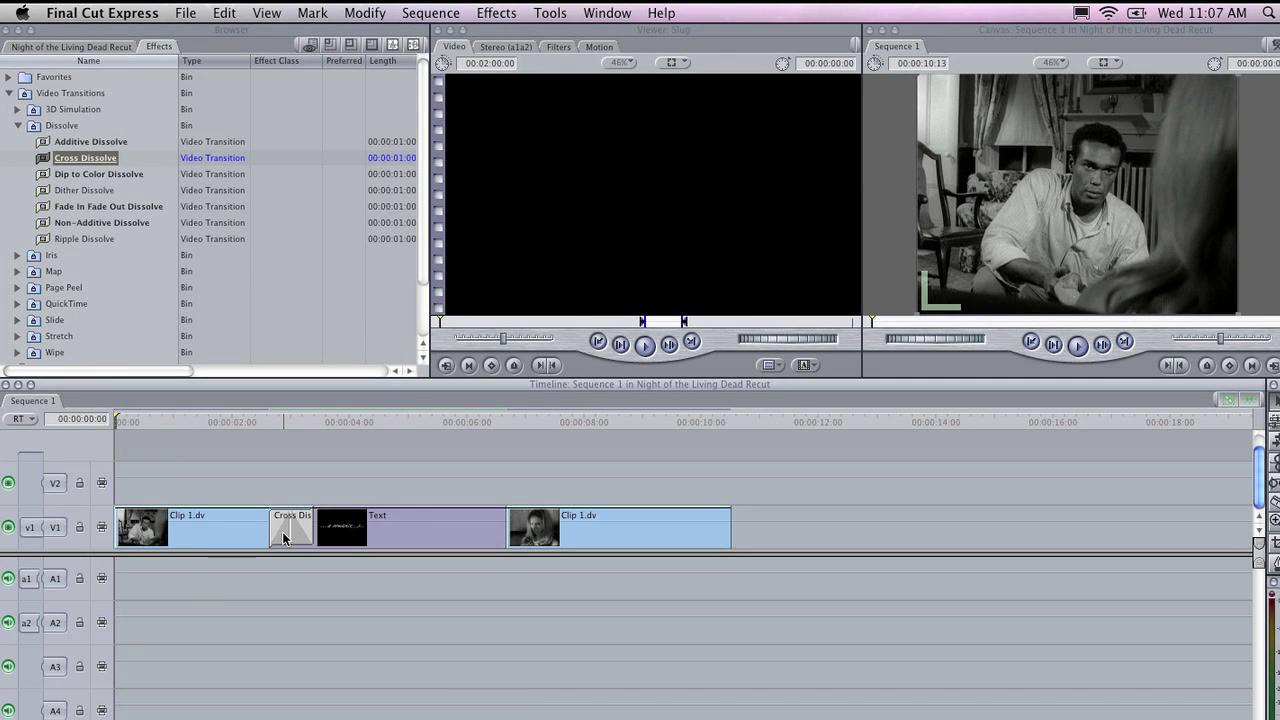
{"action": "double_click", "coordinate": [282, 531]}
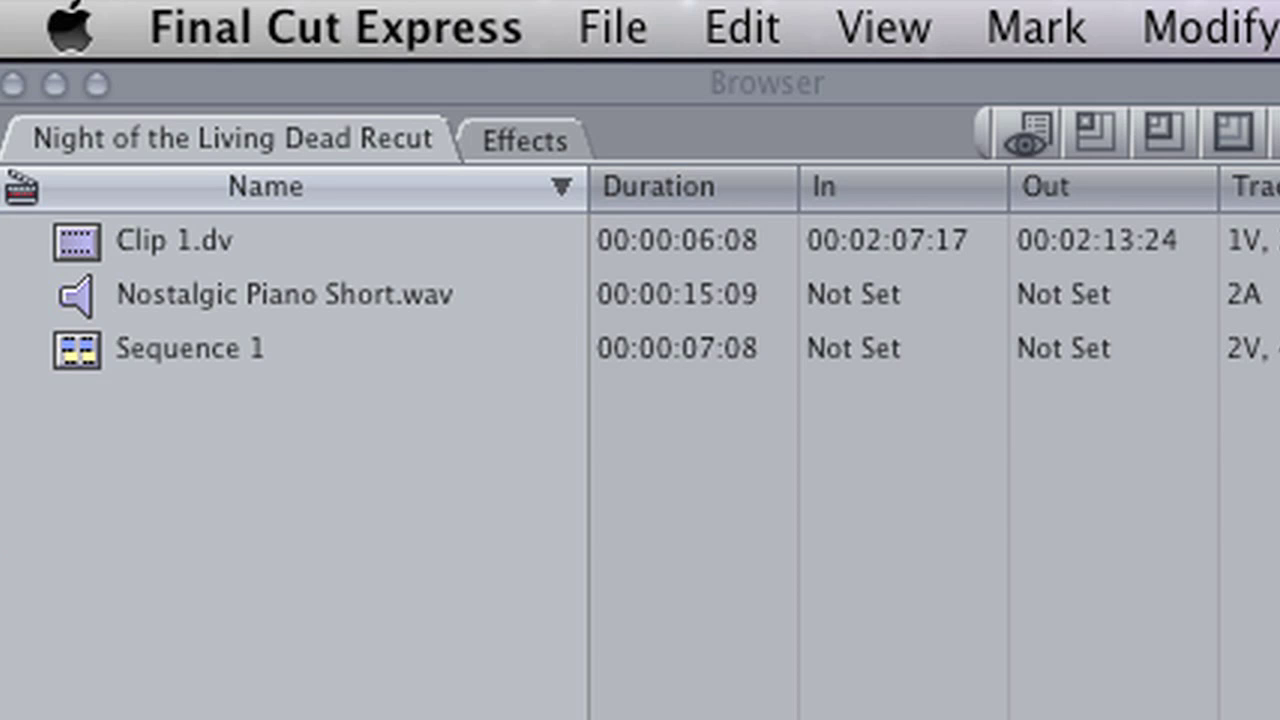
Drop Nostalgic Piano Short.wav onto tracks A1 and A2 at the start of Sequence 1.
{"action": "left_click_drag", "start_coordinate": [192, 285], "coordinate": [194, 303]}
{"action": "left_click_drag", "start_coordinate": [375, 255], "coordinate": [269, 453]}
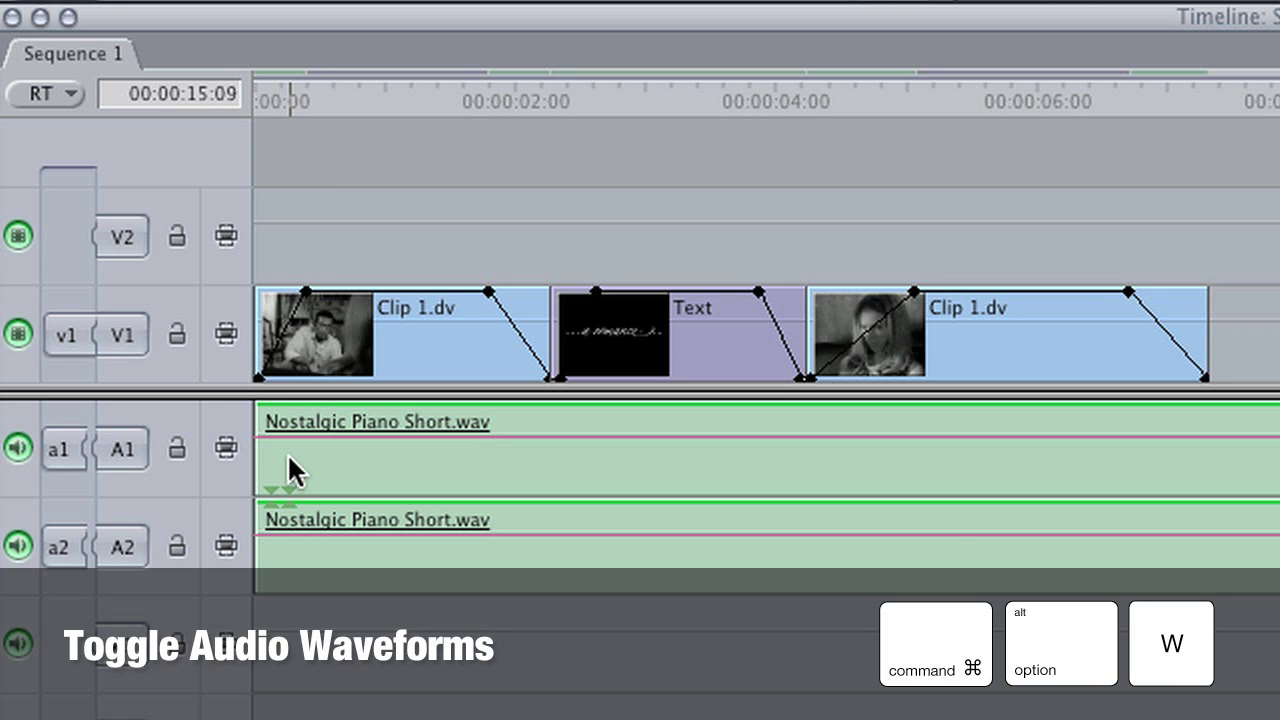
Turn on audio waveforms and play Sequence 1 from 00:00:00:00 with the piano music.
{"action": "key", "text": "super+alt+w"}
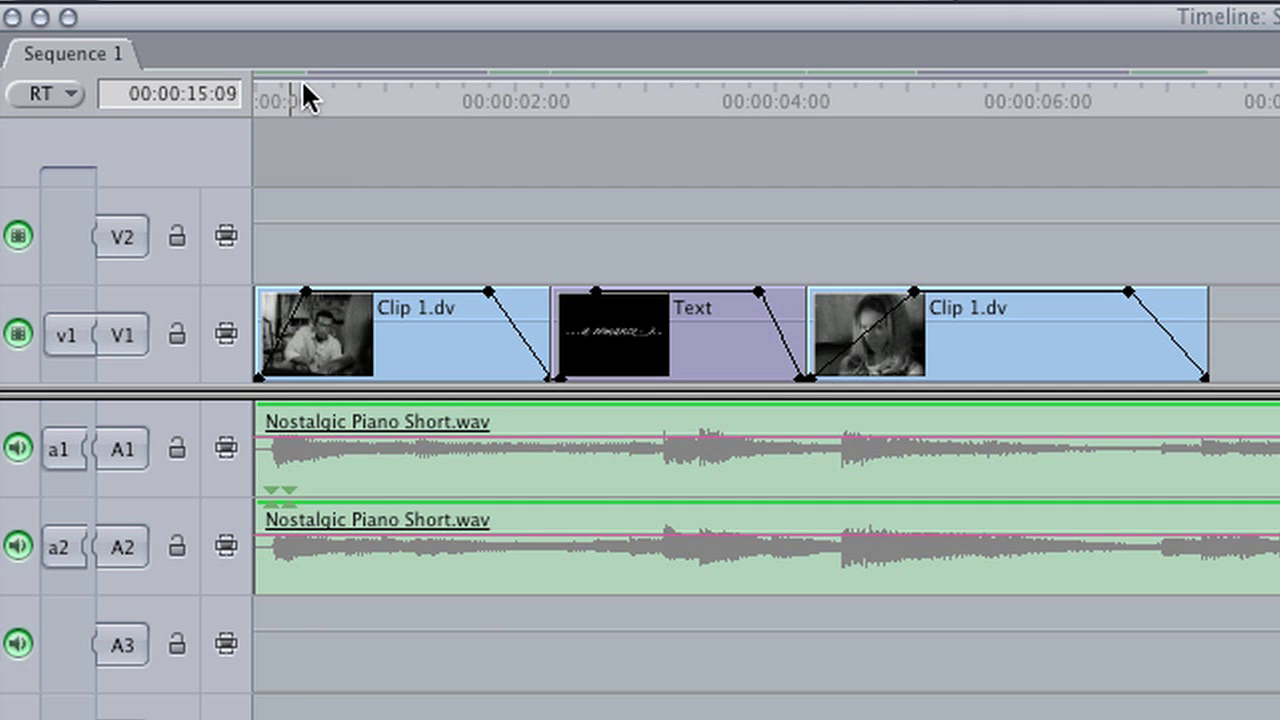
{"action": "left_click", "coordinate": [300, 84]}
{"action": "left_click_drag", "start_coordinate": [299, 80], "coordinate": [243, 92]}
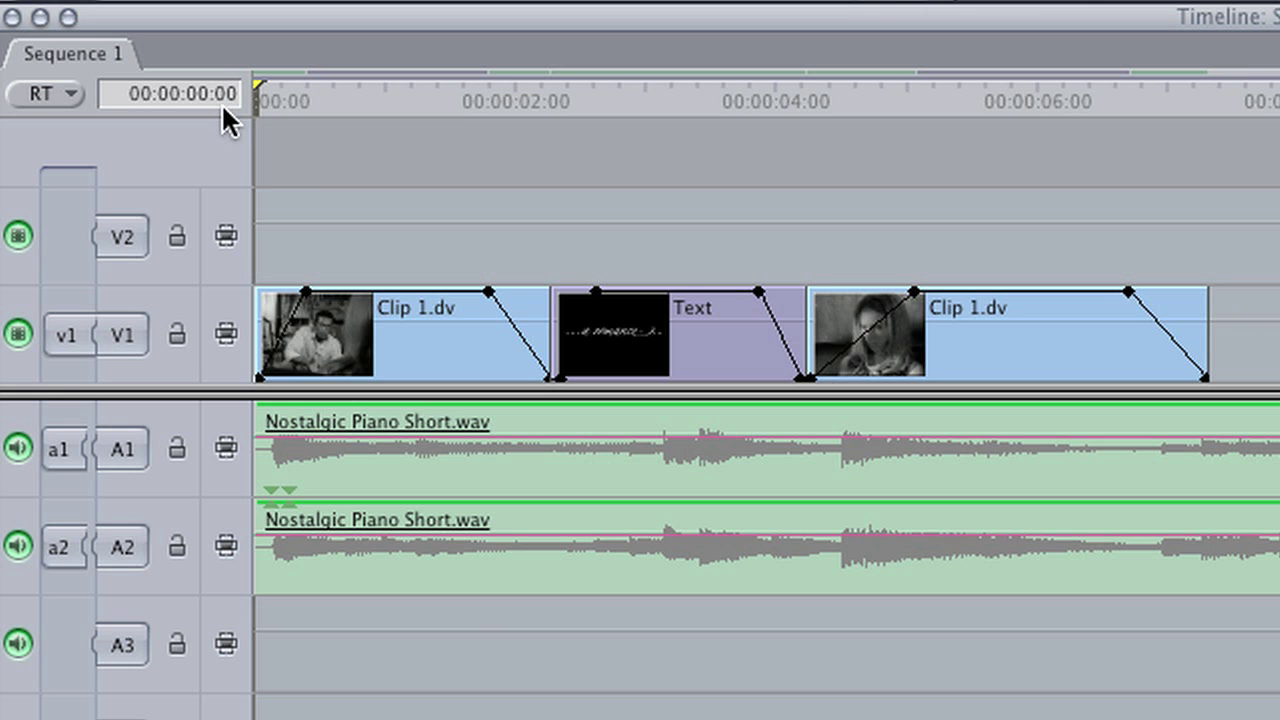
{"action": "key", "text": "space"}
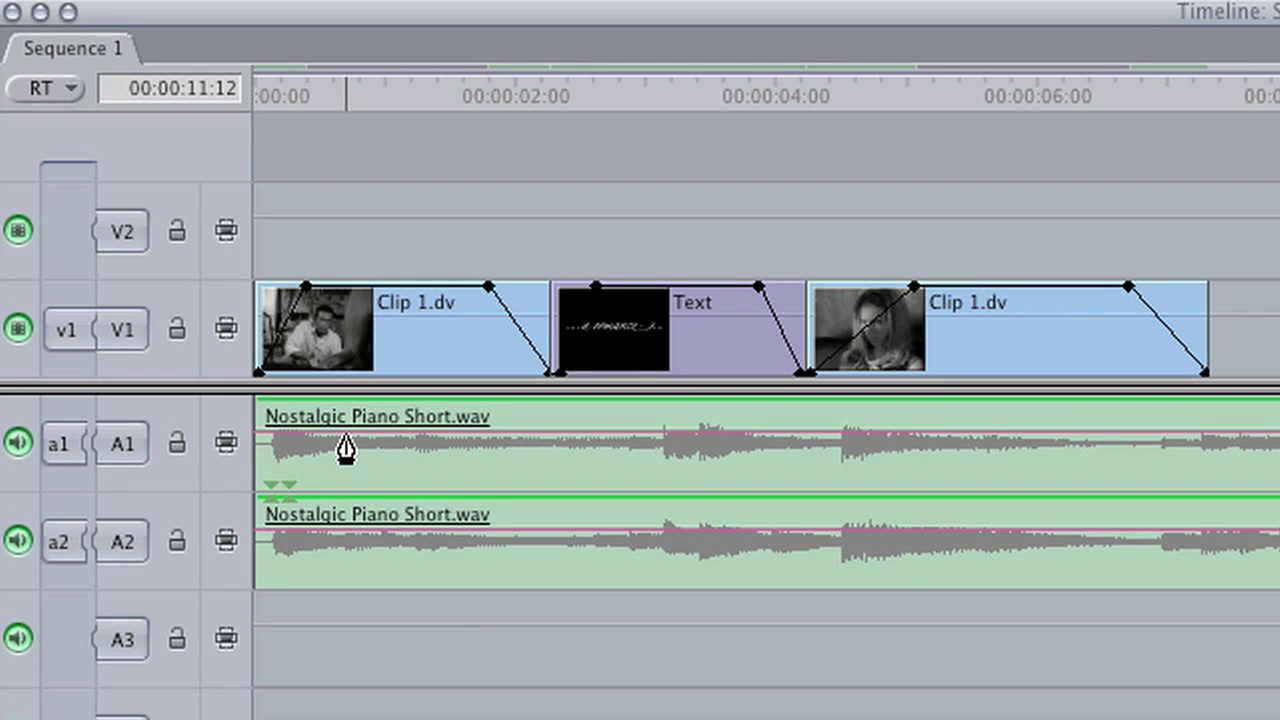
Add a level keyframe on the piano audio and drop the clip start to -32 dB.
{"action": "left_click", "coordinate": [346, 434]}
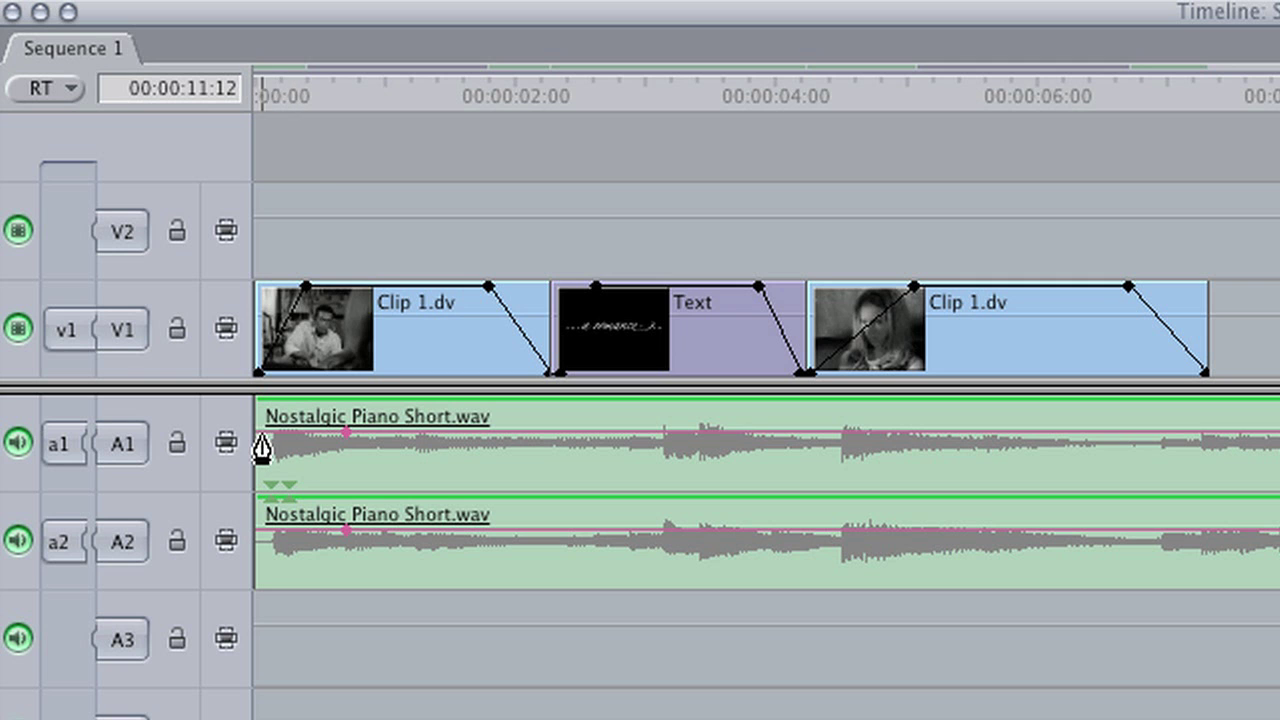
{"action": "left_click_drag", "start_coordinate": [260, 434], "coordinate": [250, 540]}
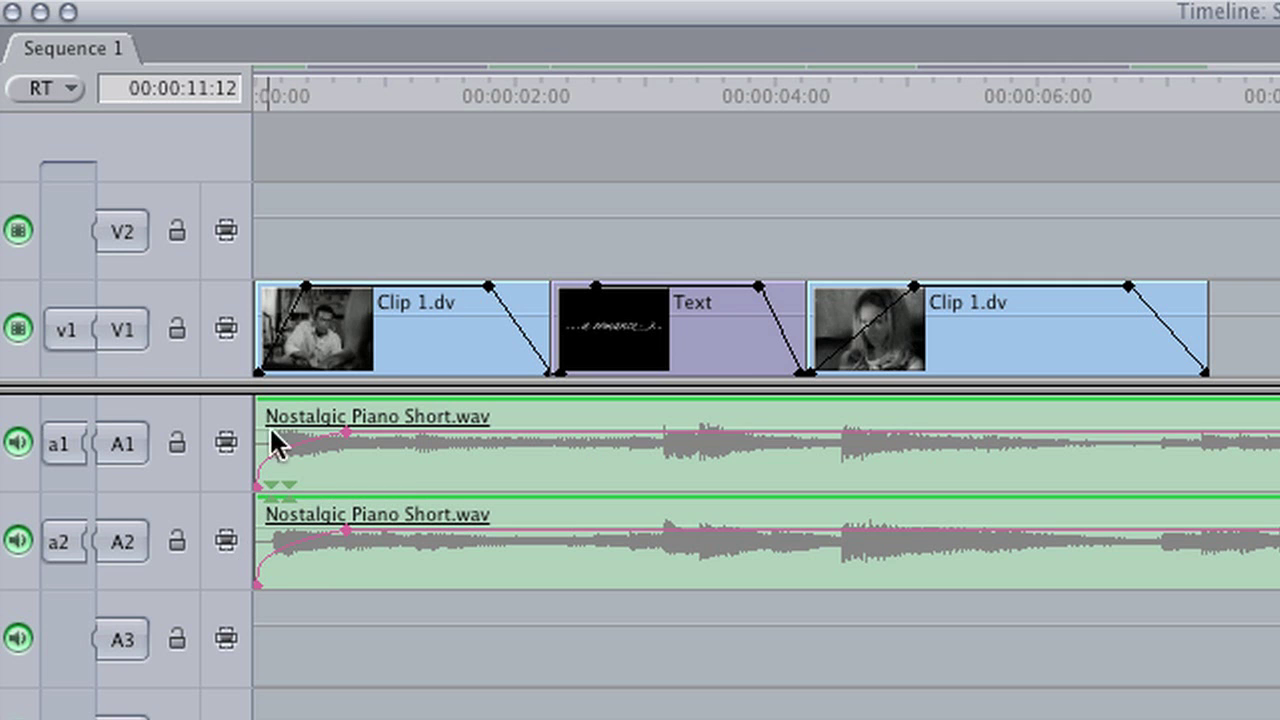
{"action": "key", "text": "space"}
Move the full-volume keyframe to about one second in, then replay the fade-in from the start.
{"action": "left_click_drag", "start_coordinate": [346, 432], "coordinate": [398, 432]}
{"action": "left_click", "coordinate": [381, 95]}
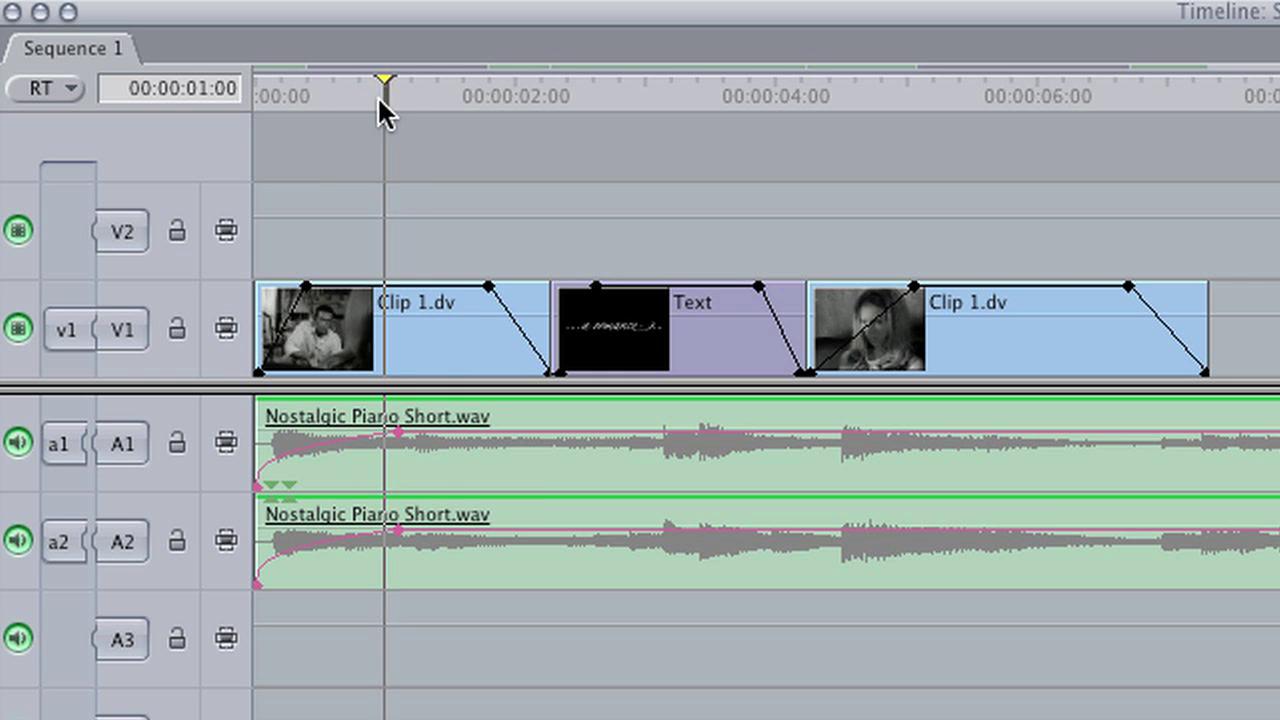
{"action": "key", "text": "Left"}
{"action": "key", "text": "Home"}
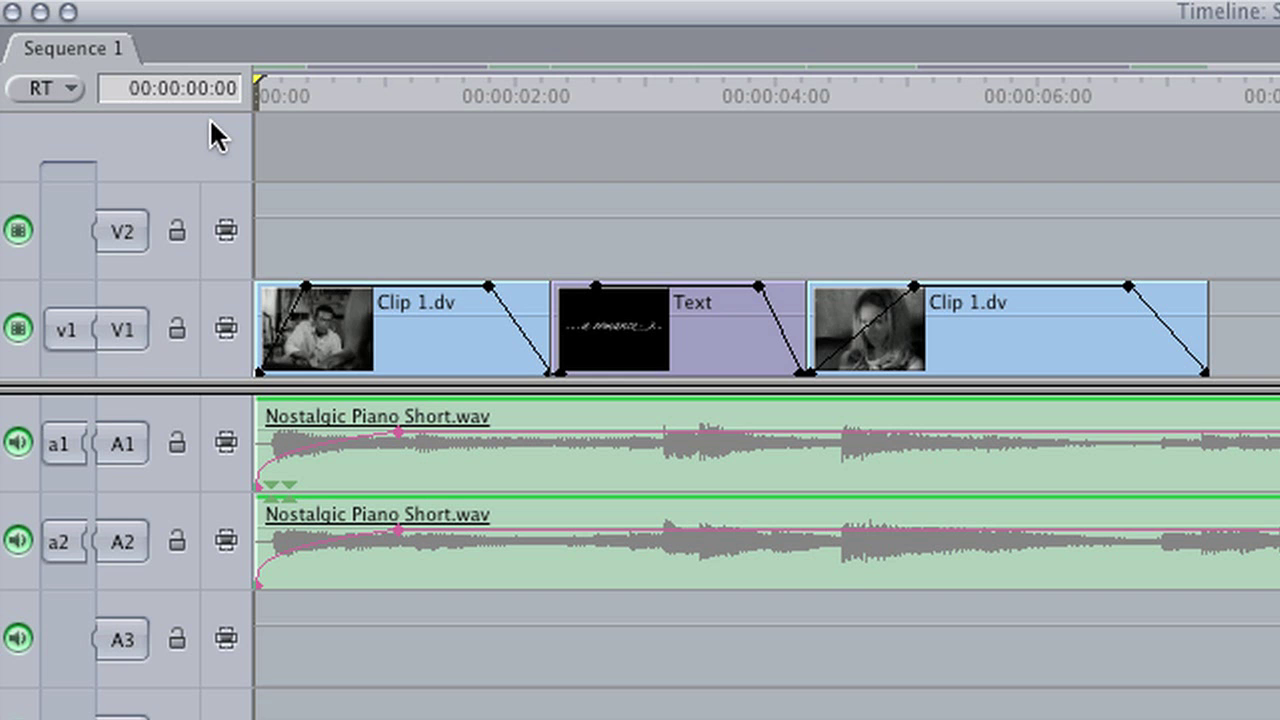
{"action": "key", "text": "space"}
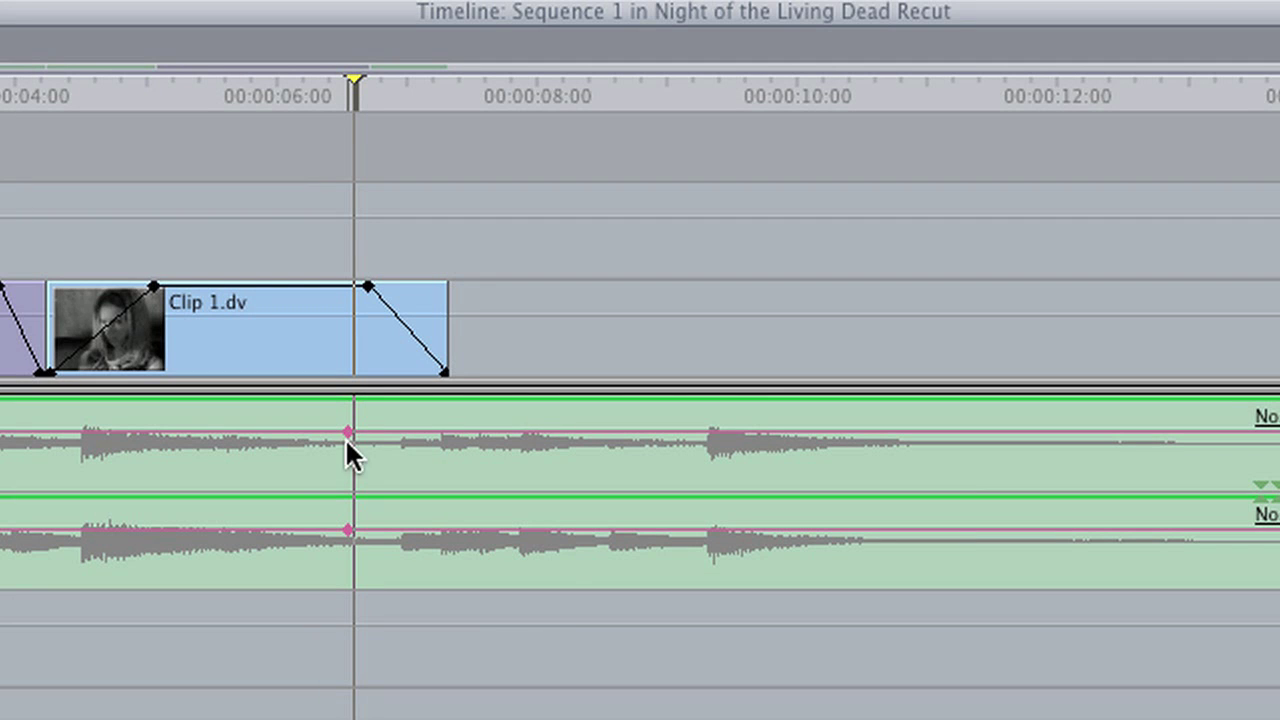
Add a final level keyframe dropping the piano to -inf dB, then play the whole sequence.
{"action": "key", "text": "p"}
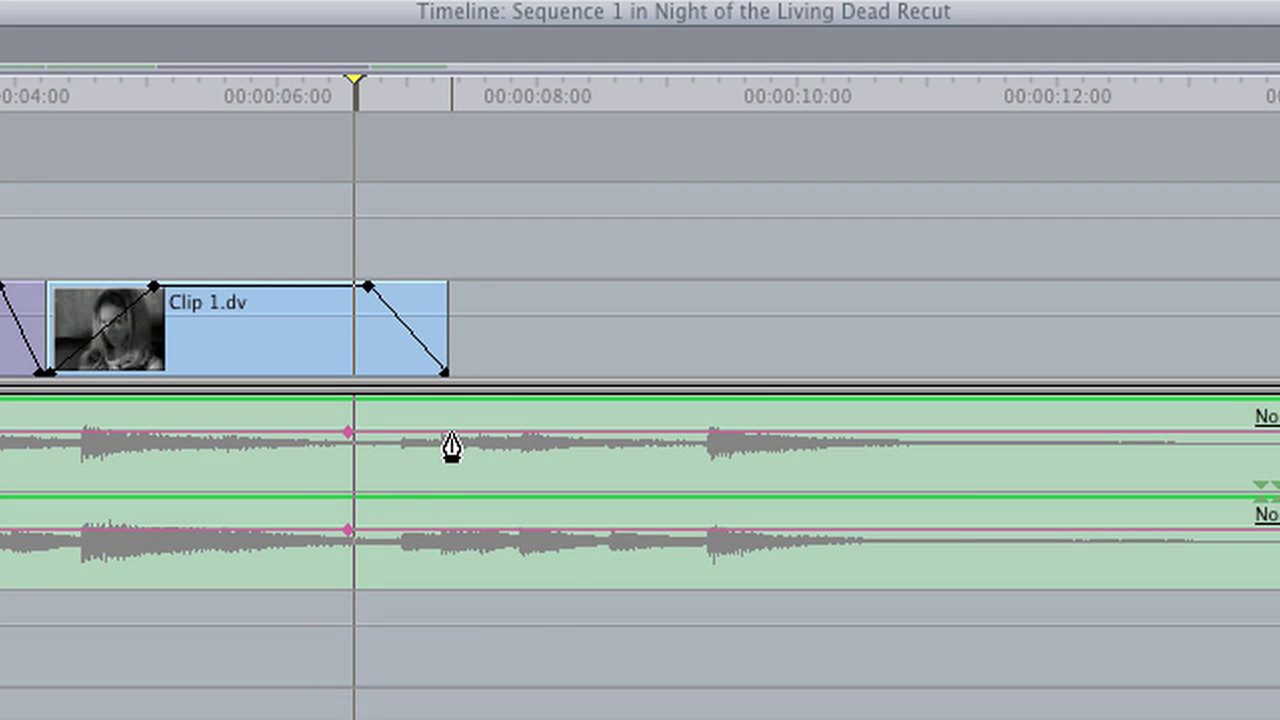
{"action": "left_click_drag", "start_coordinate": [452, 447], "coordinate": [438, 484]}
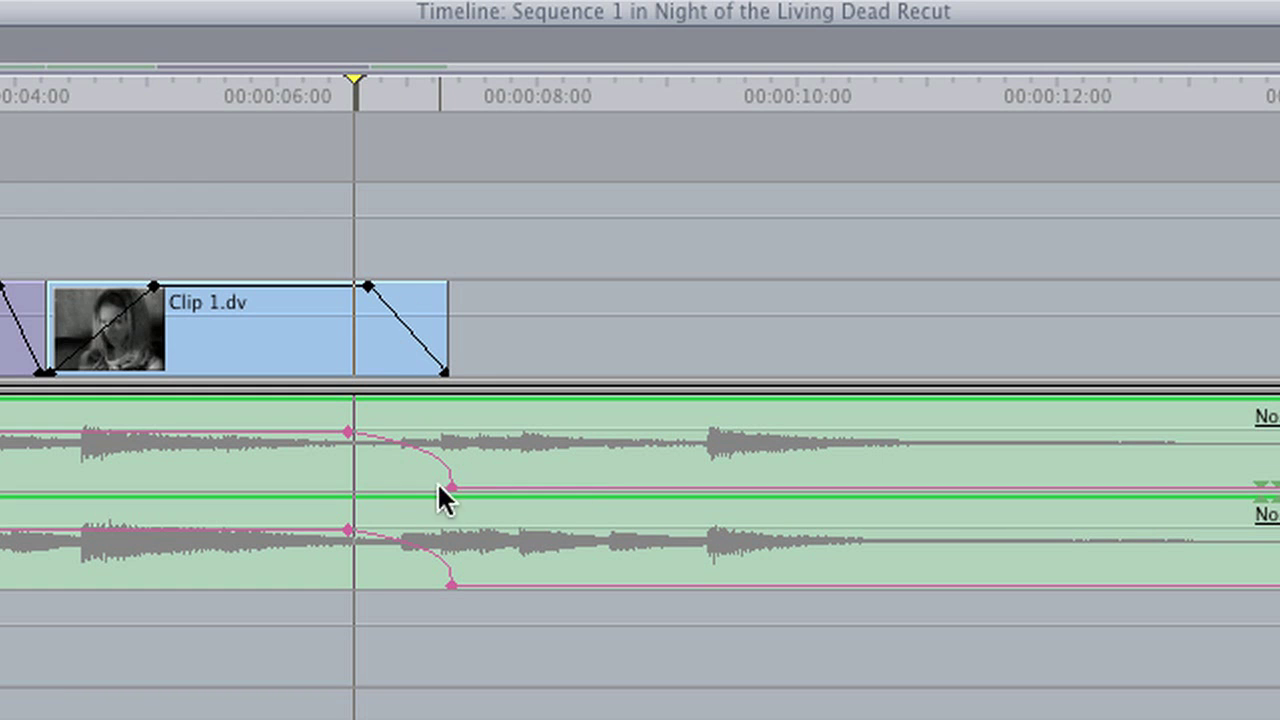
{"action": "left_click_drag", "start_coordinate": [366, 86], "coordinate": [5, 105]}
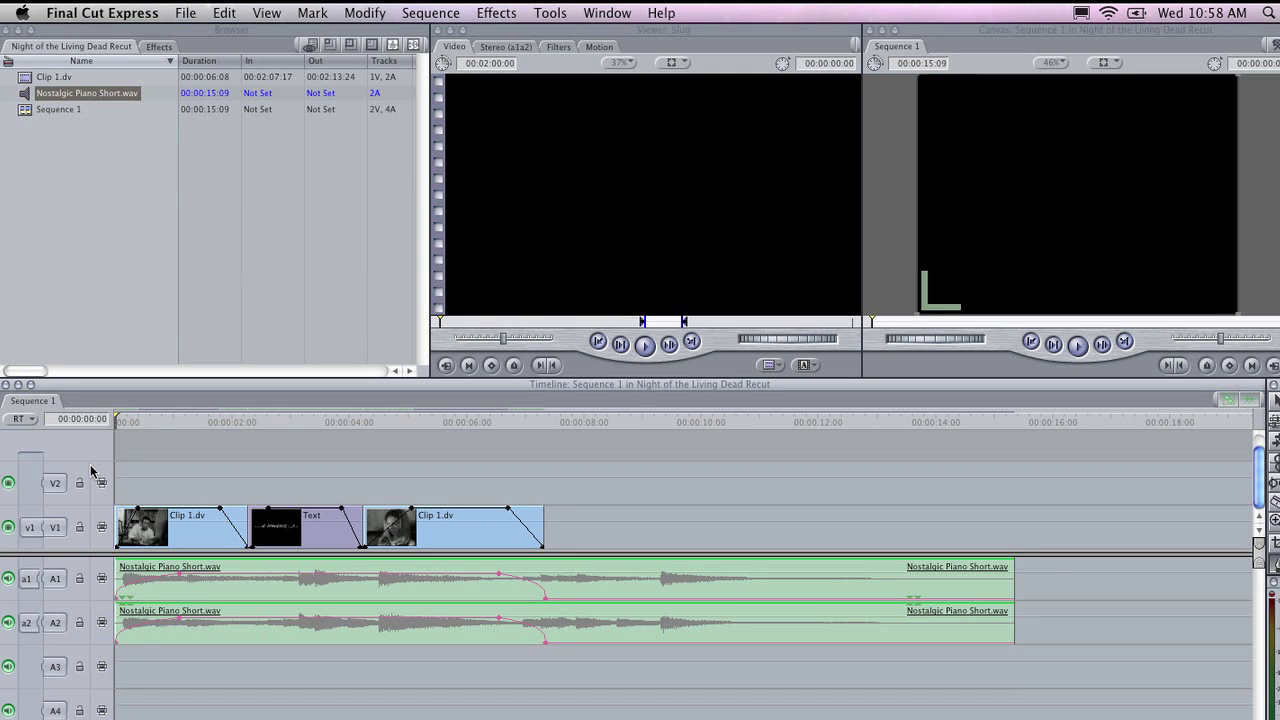
{"action": "key", "text": "space"}
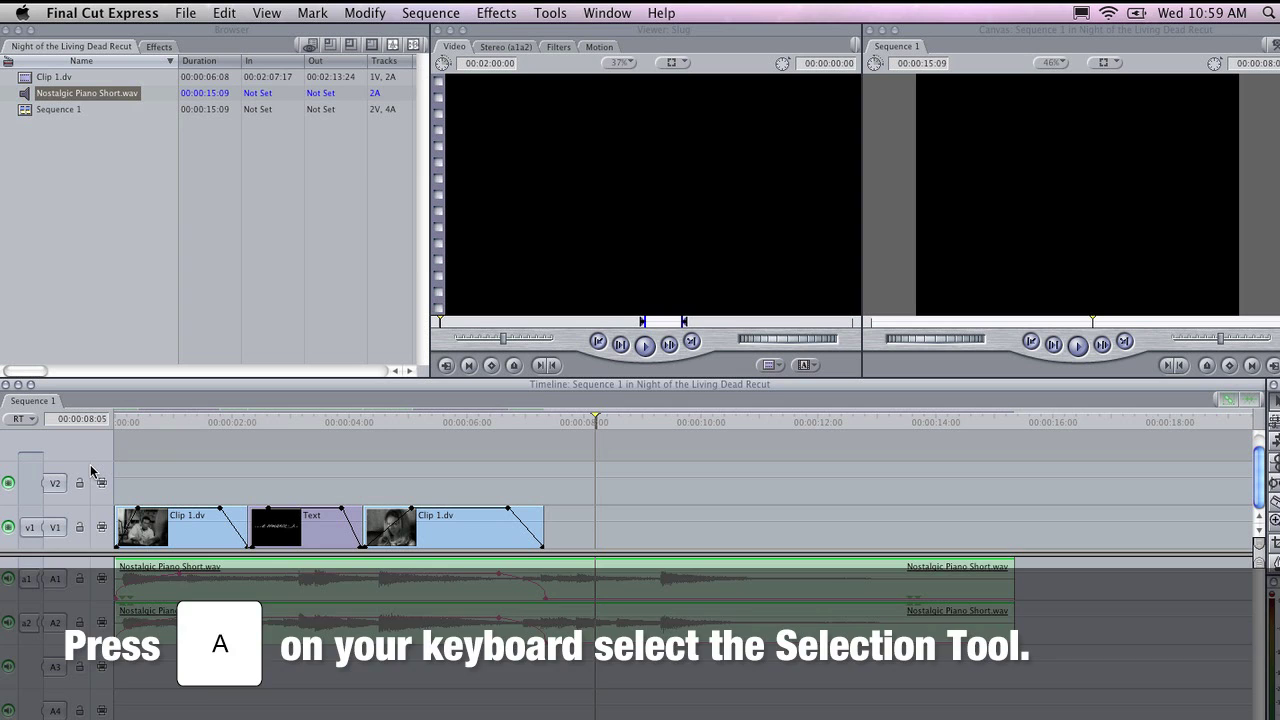
Trim the piano audio's out edge to the end of the last Clip 1.dv, making Sequence 1 00:00:07:09 long.
{"action": "left_click_drag", "start_coordinate": [1013, 578], "coordinate": [557, 589]}
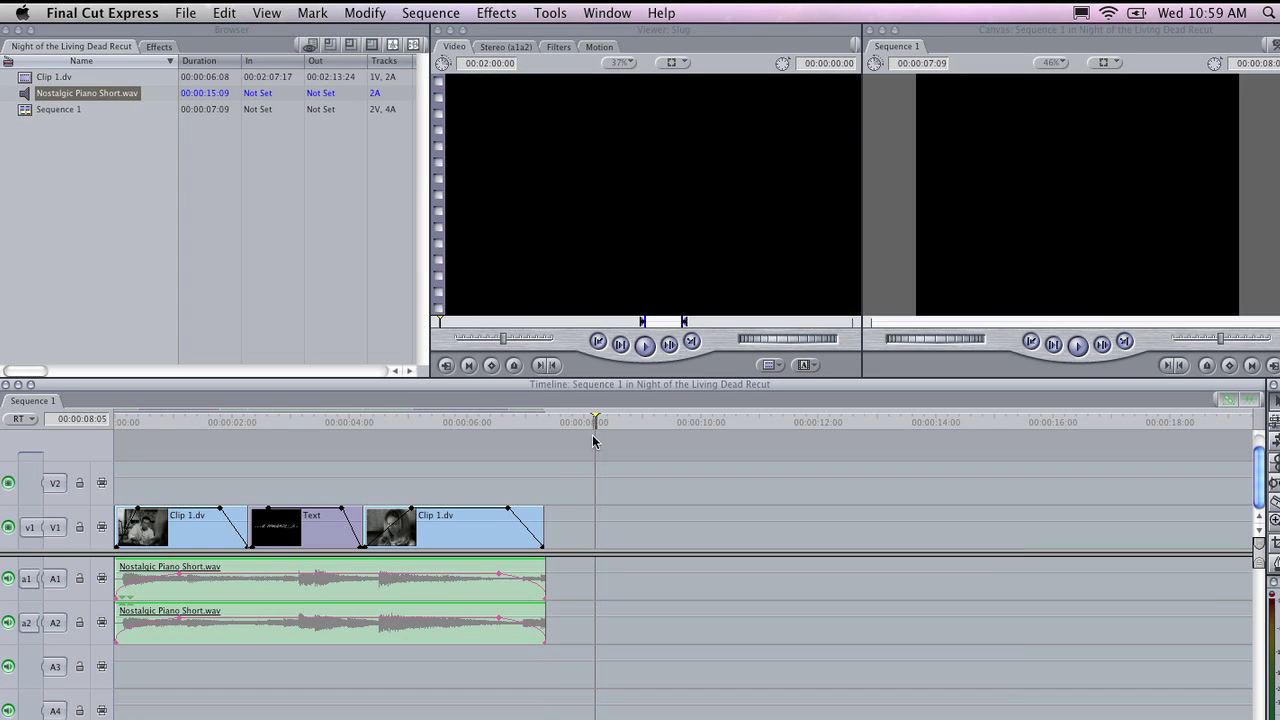